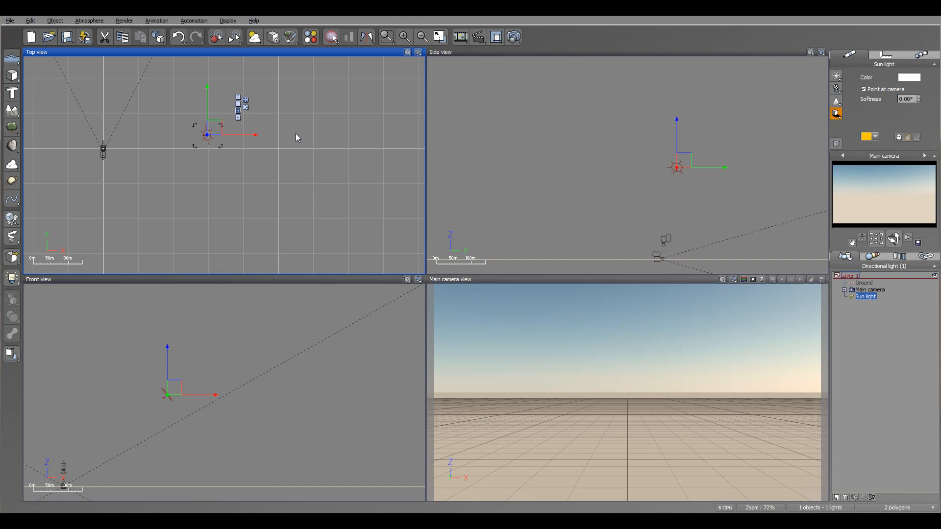
- Lower the sun light slightly in the side view and open the Atmosphere Editor
click(712, 155)
drag(646, 133, 681, 169)
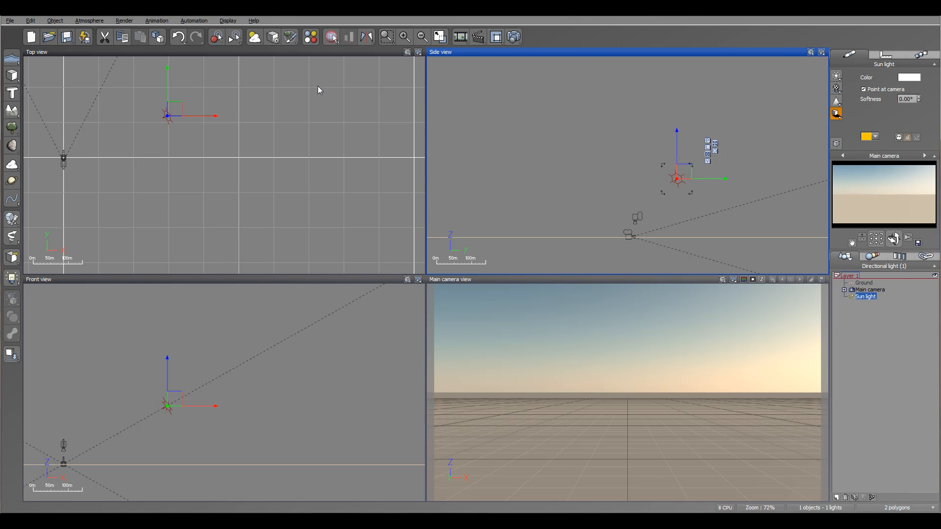
click(84, 21)
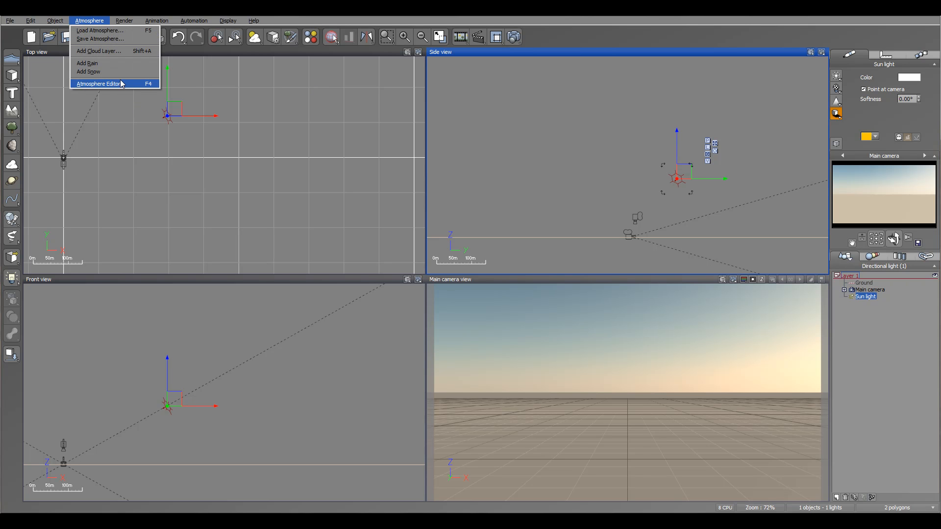
click(112, 83)
click(299, 127)
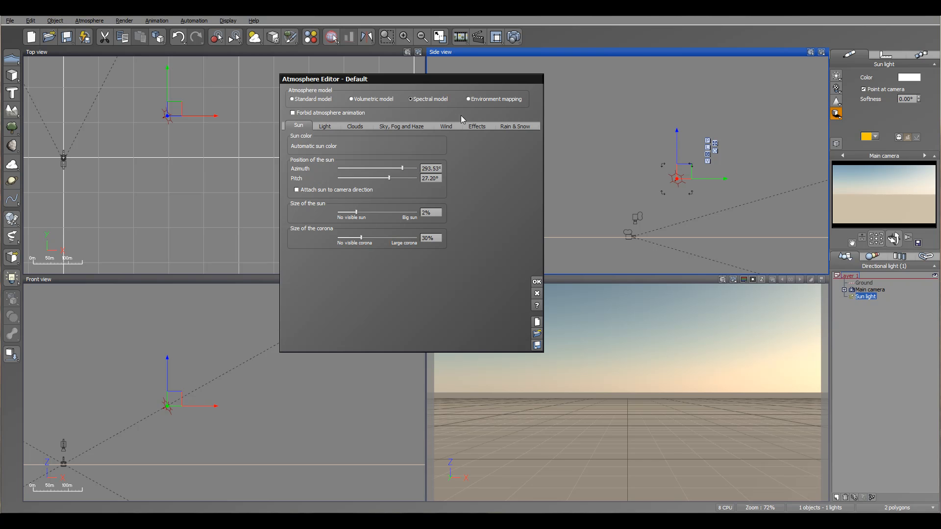
- Move the sun light low above the horizon into the main camera's field of view, at about 341° azimuth and 10° pitch
drag(469, 79, 350, 79)
drag(691, 167, 739, 208)
drag(321, 81, 407, 102)
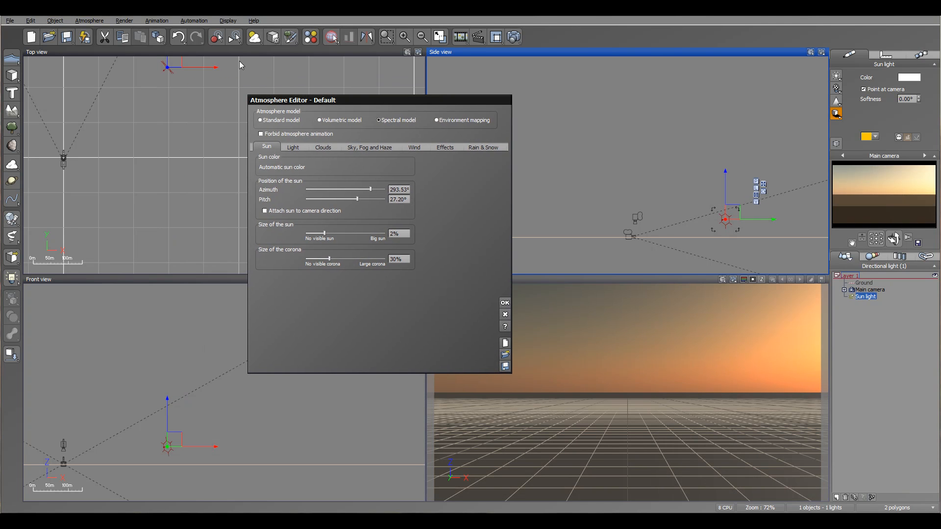
drag(169, 63, 104, 63)
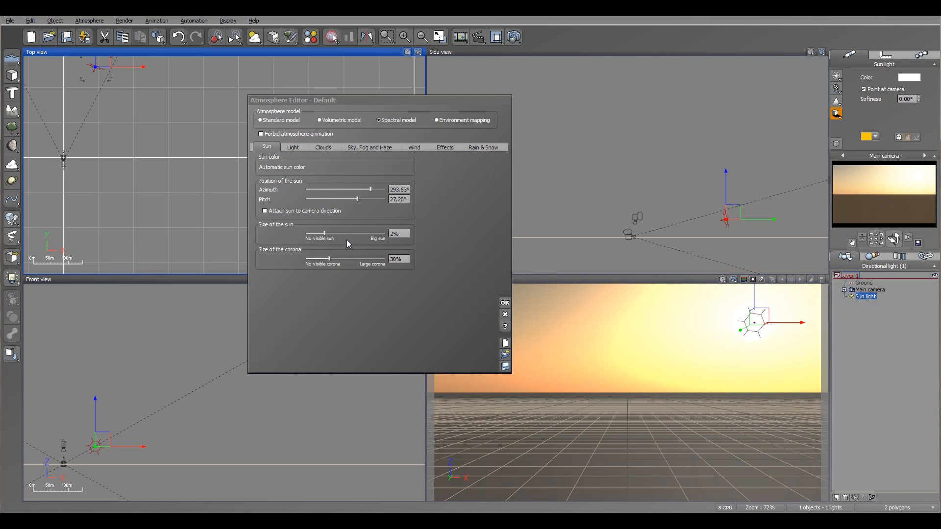
- Set the atmosphere's glow intensity to 0% and its scattering anisotropy to 1
click(391, 150)
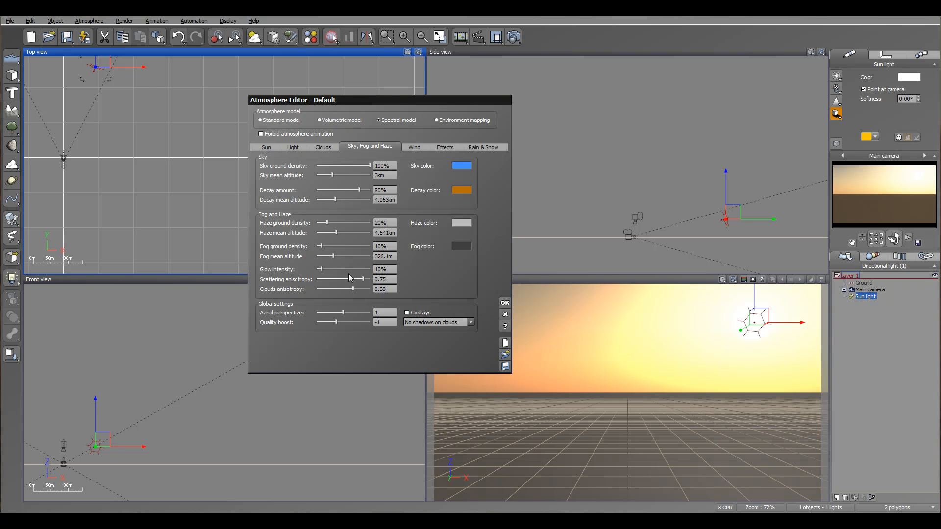
drag(362, 279, 372, 279)
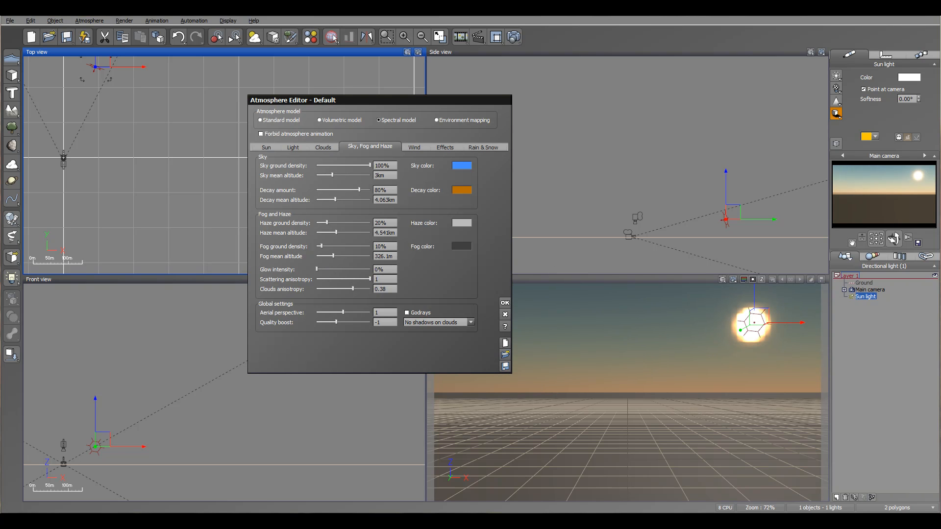
- Set the size of the sun to 2% and the size of the corona to 12%, and accept the atmosphere settings
click(273, 148)
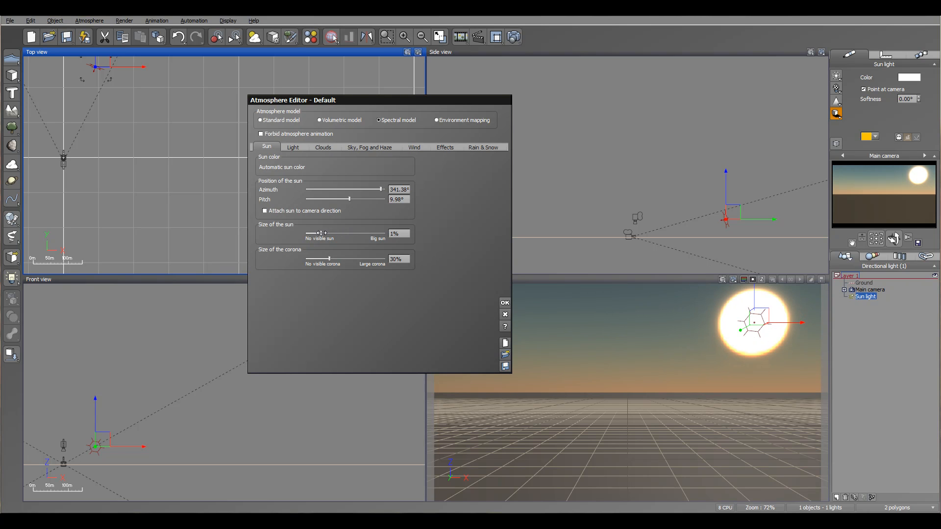
drag(329, 258, 349, 260)
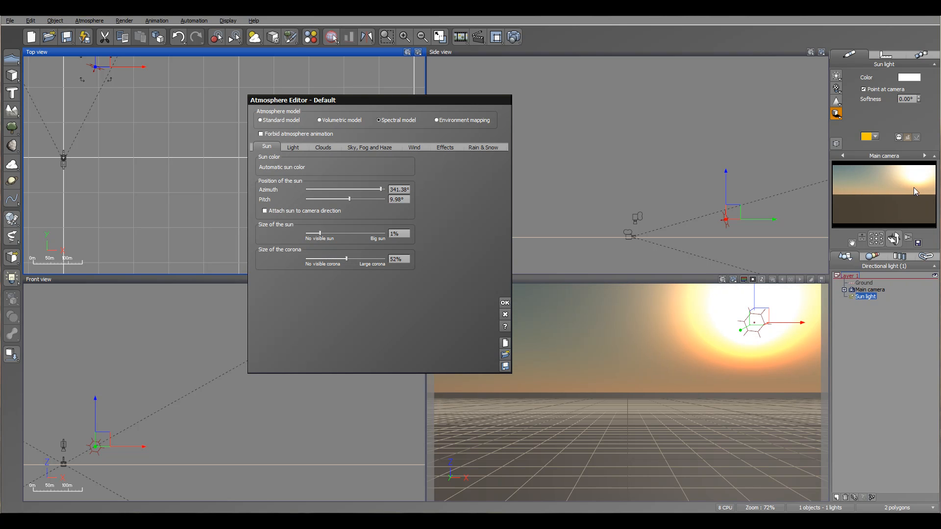
drag(334, 259, 305, 259)
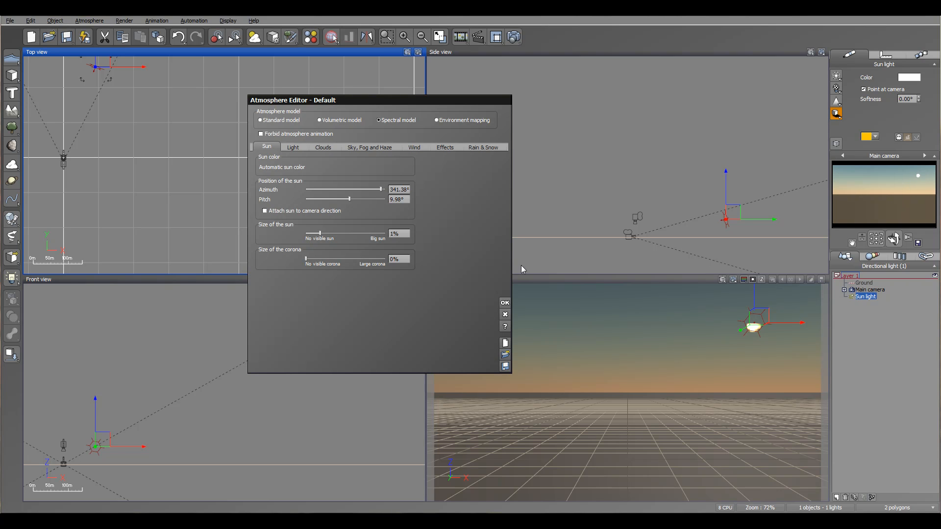
drag(308, 259, 324, 233)
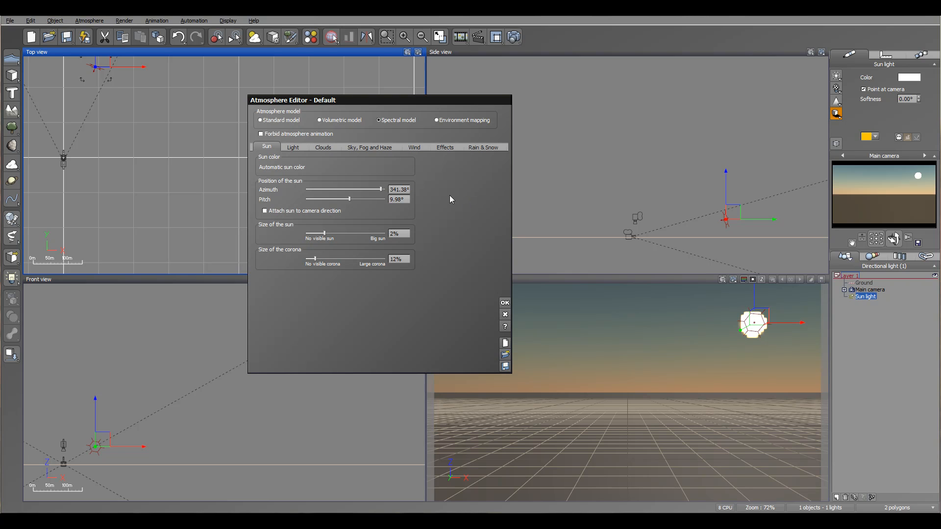
click(553, 374)
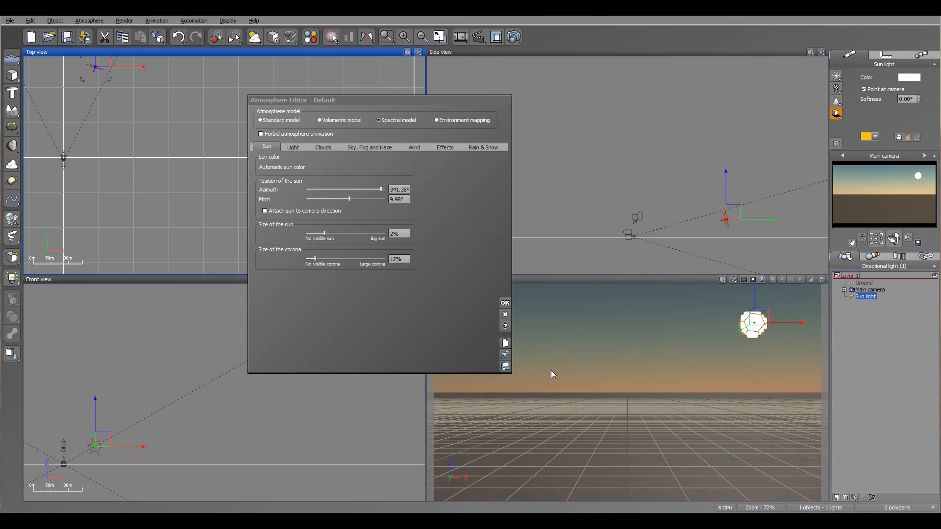
click(504, 302)
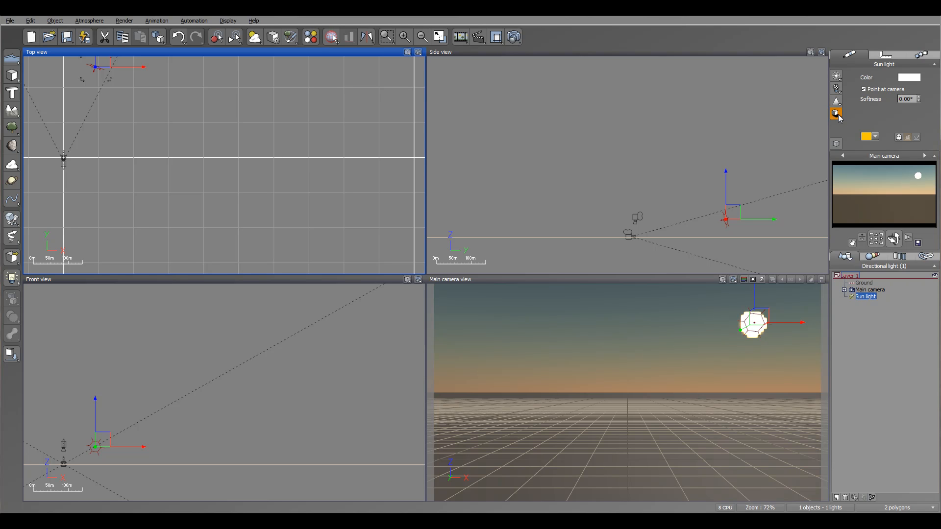
- Add a cube in front of the main camera and drop it onto the ground
scroll(629, 152, up, 5)
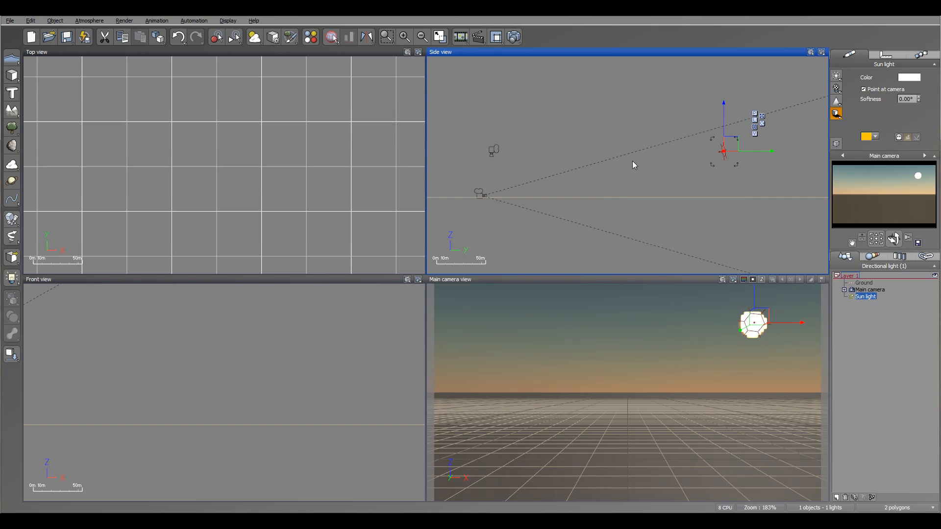
click(18, 82)
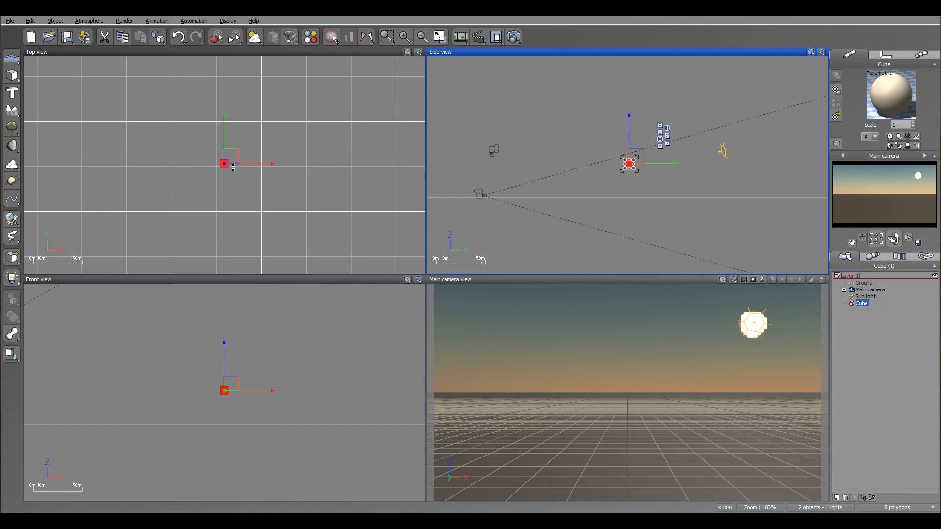
scroll(234, 169, down, 9)
drag(244, 165, 180, 174)
click(15, 360)
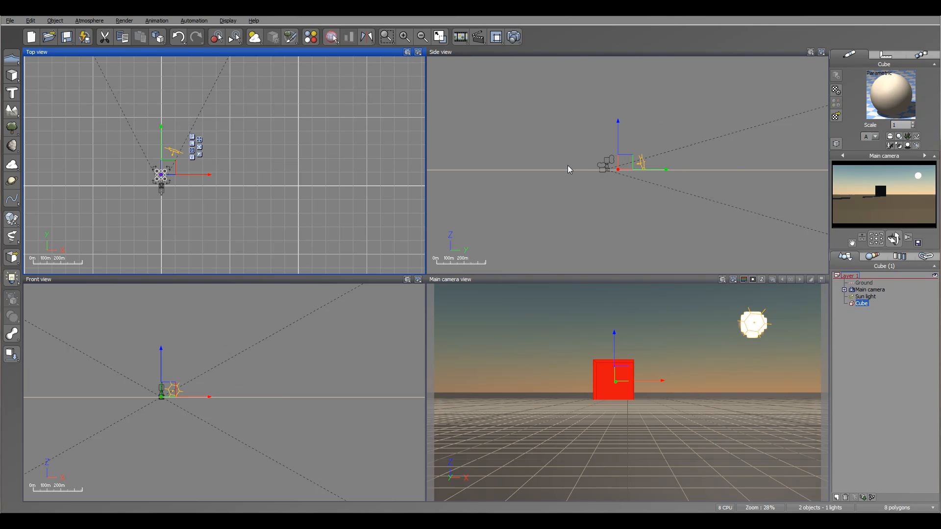
- Move the cube along the ground closer to the main camera in the side view
scroll(681, 173, up, 10)
right_drag(527, 160, 714, 100)
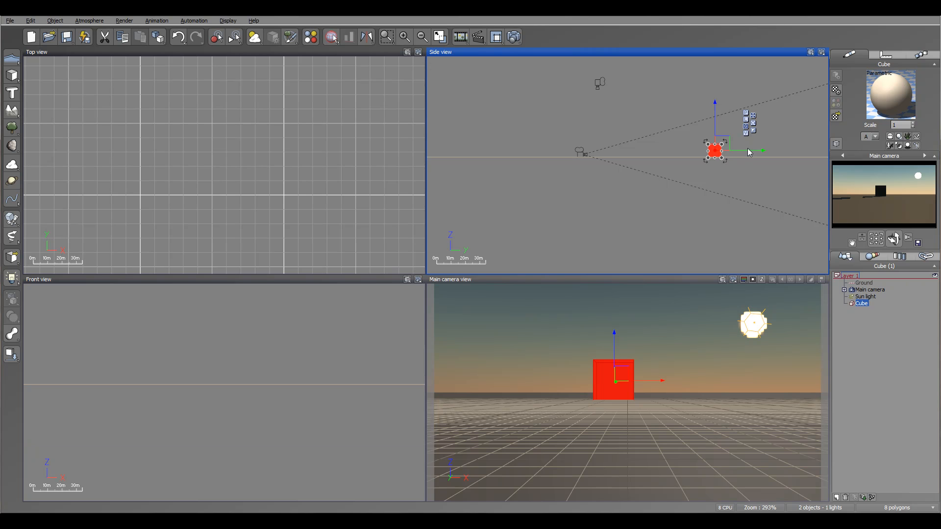
drag(741, 150, 696, 153)
- Raise the sun light out of the camera's view to about 333° azimuth and 23° pitch
click(864, 296)
drag(631, 163, 530, 103)
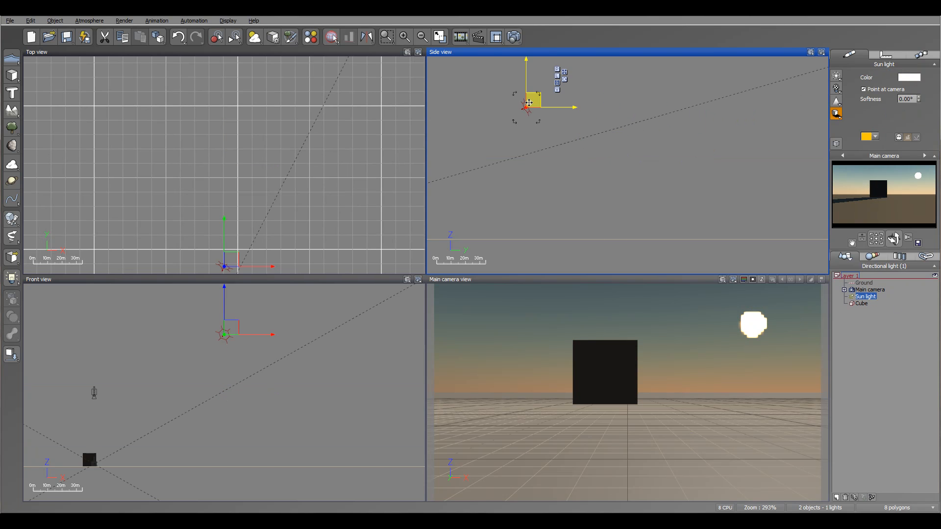
right_drag(245, 162, 345, 64)
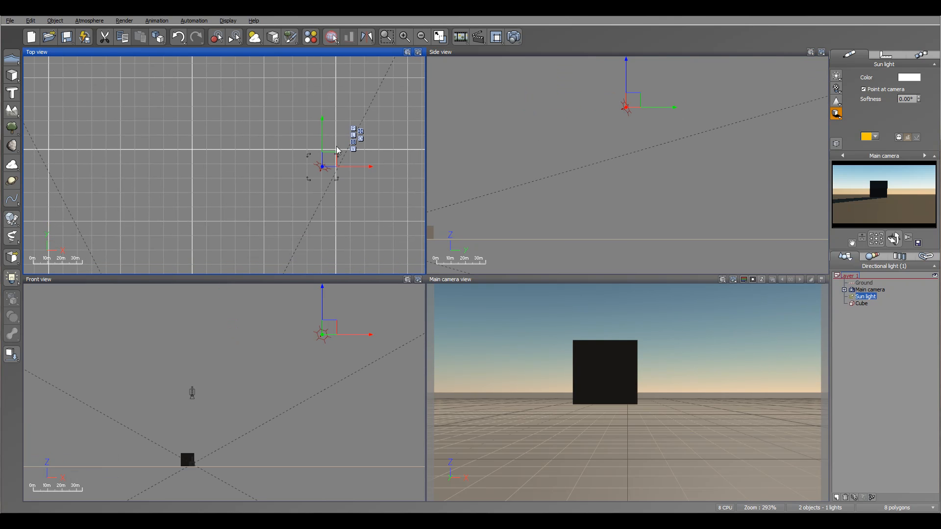
- Raise the main camera to a height of about 13.7 m and tilt it down to frame the cube and its shadow
click(877, 289)
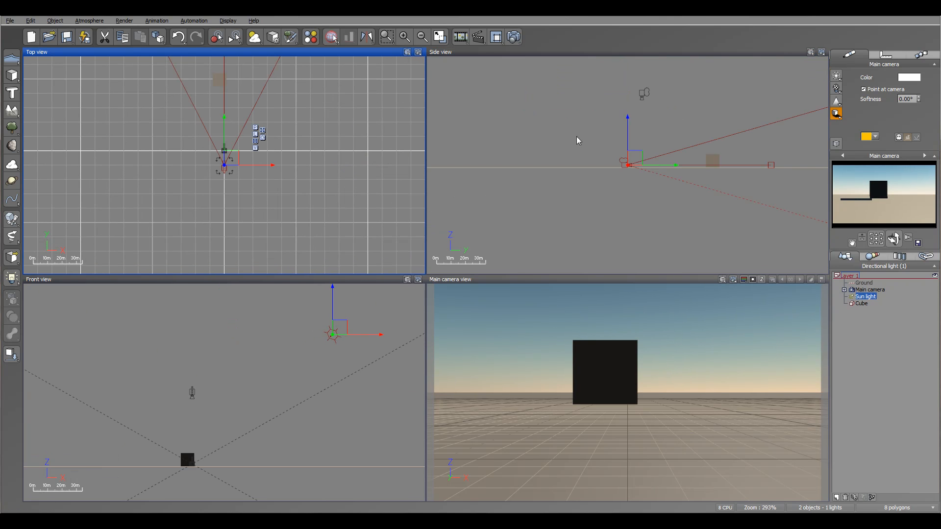
drag(636, 152, 634, 136)
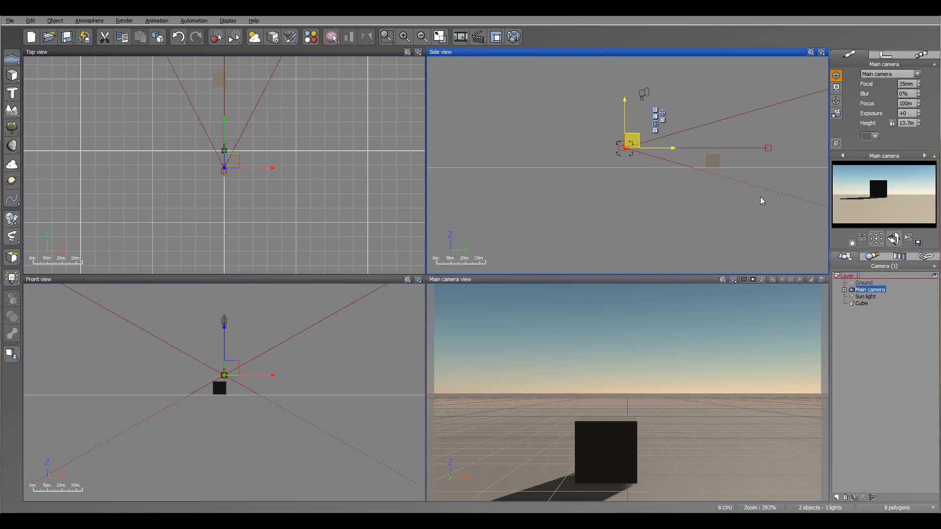
drag(902, 235, 905, 260)
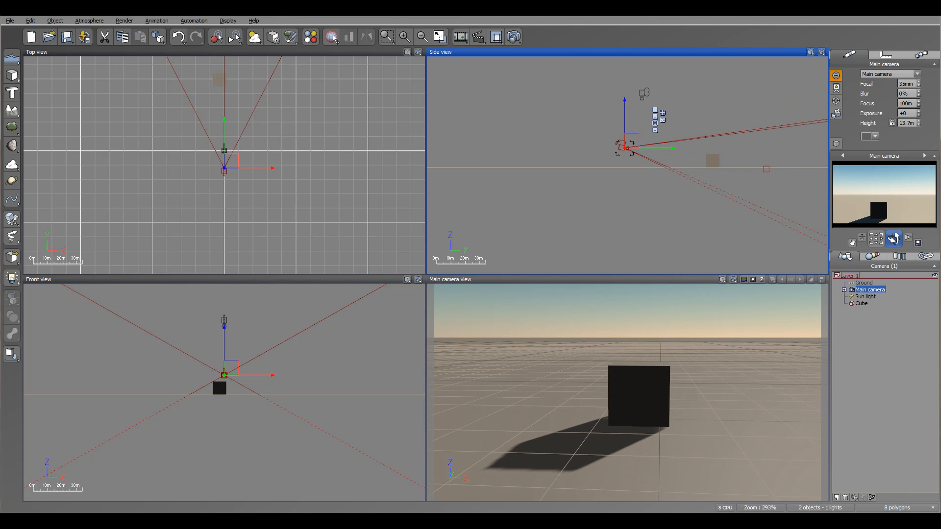
- Switch the atmosphere's lighting model to Global radiosity and accept the change
click(90, 21)
click(98, 84)
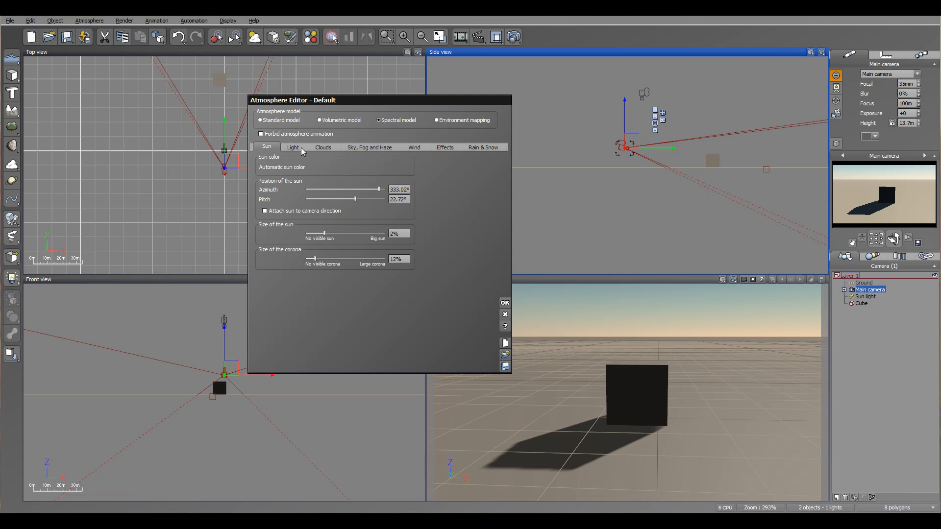
click(292, 148)
click(286, 200)
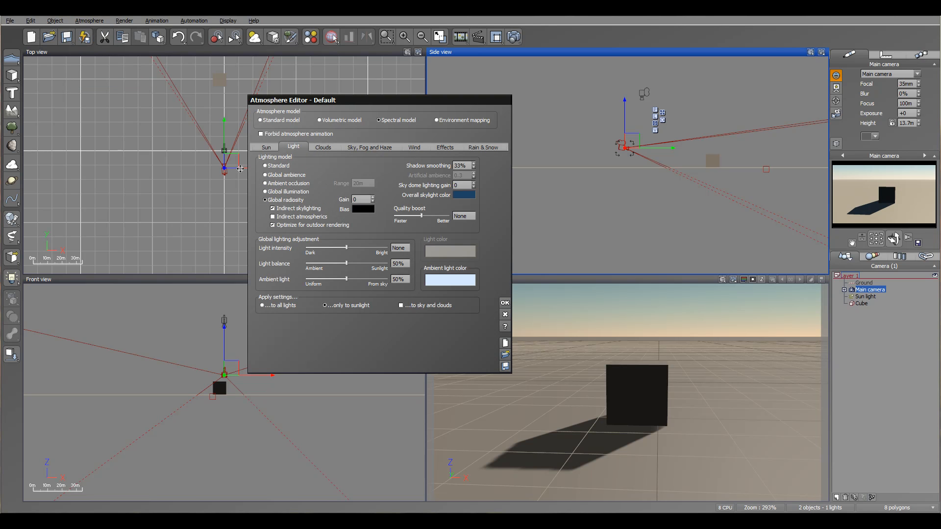
click(506, 302)
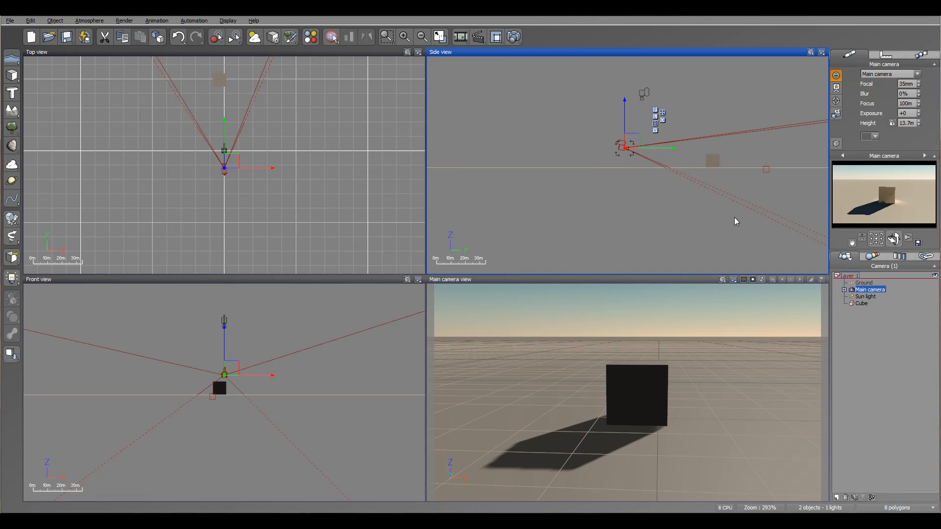
- Render the cube scene at 800x450, accept the post render options and close the render display
click(516, 38)
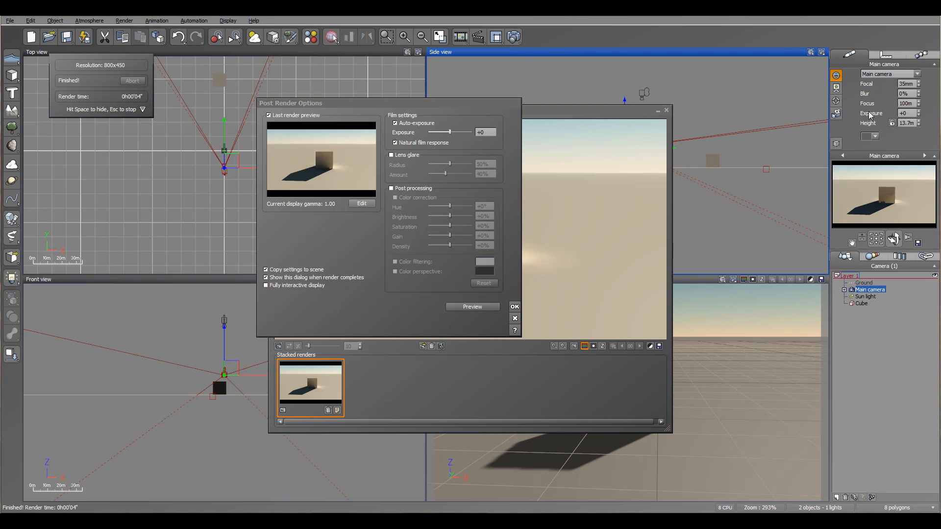
click(514, 307)
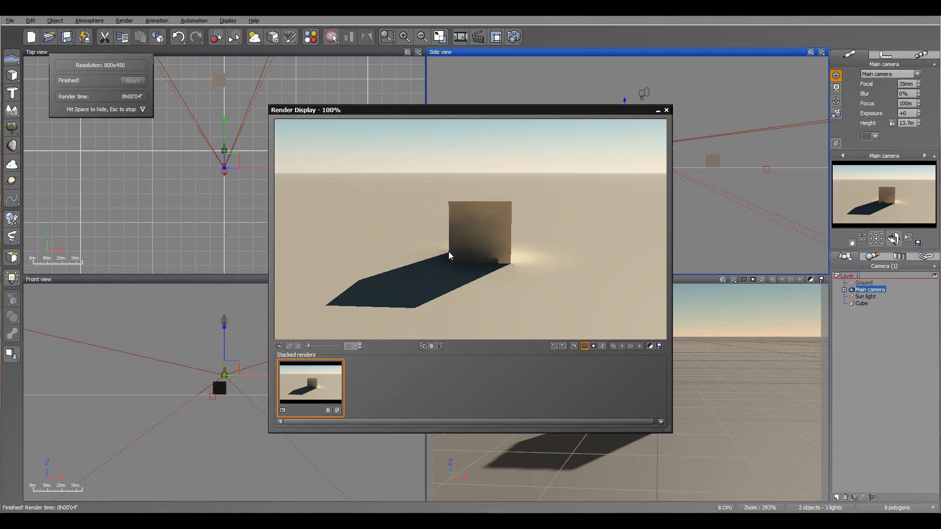
click(666, 110)
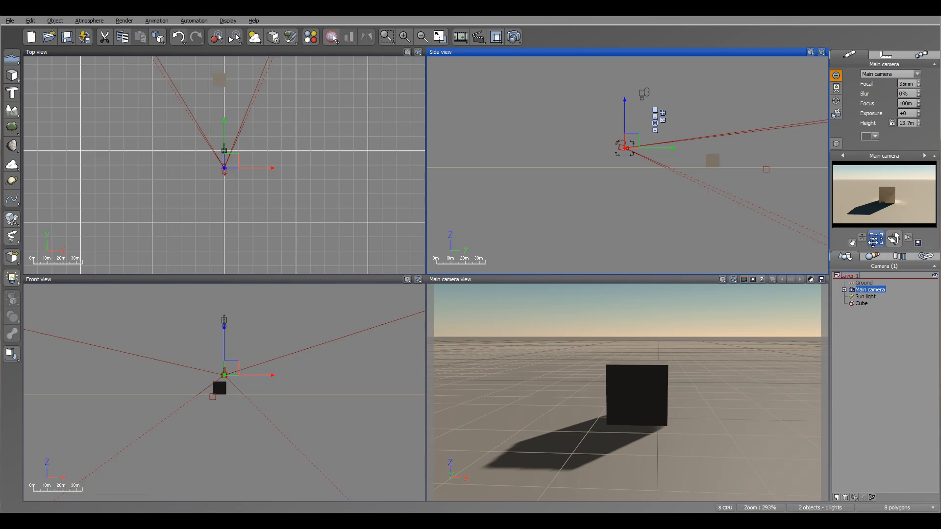
- Set the sun light's softness to 45° and render the scene at Preview quality to check the cube's shadow
click(867, 296)
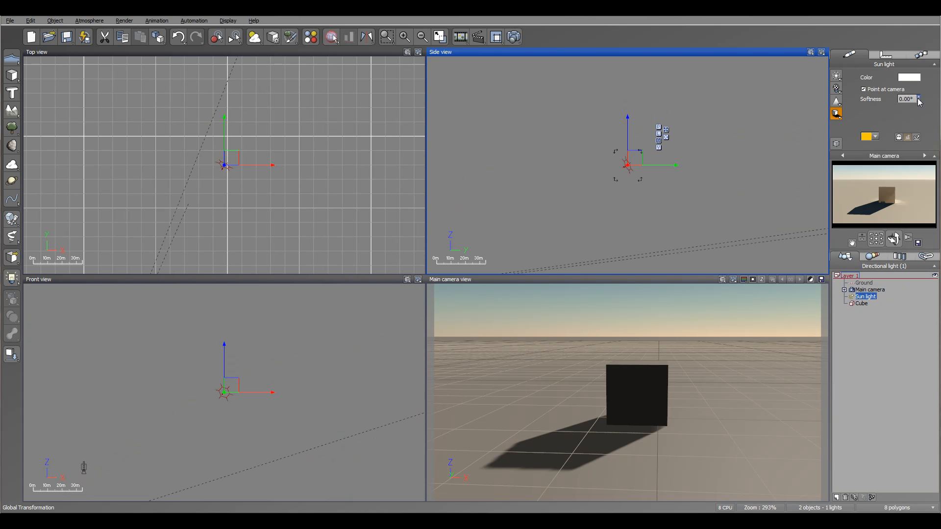
drag(919, 100, 919, 78)
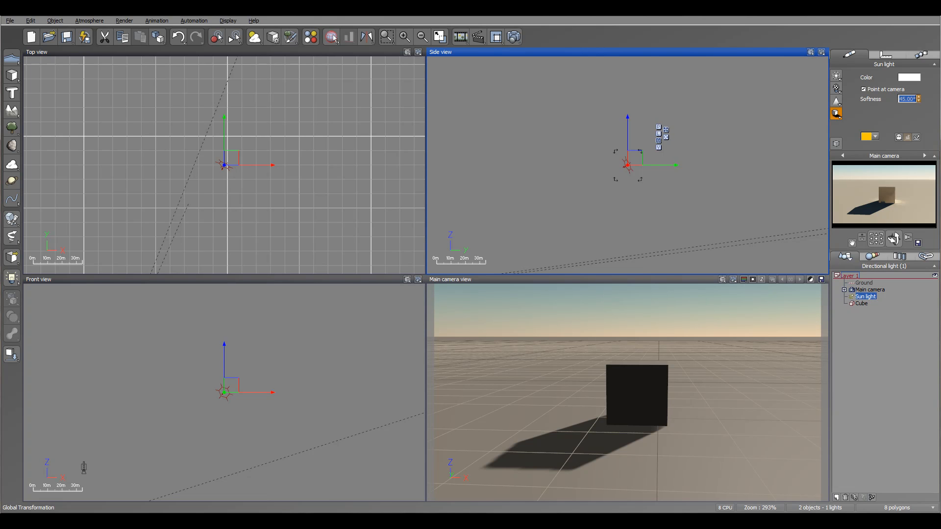
click(513, 37)
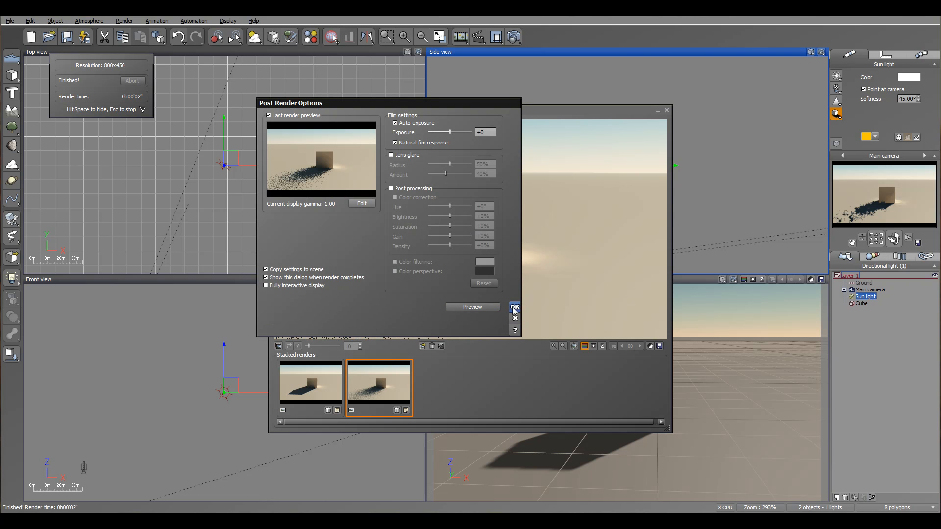
click(513, 309)
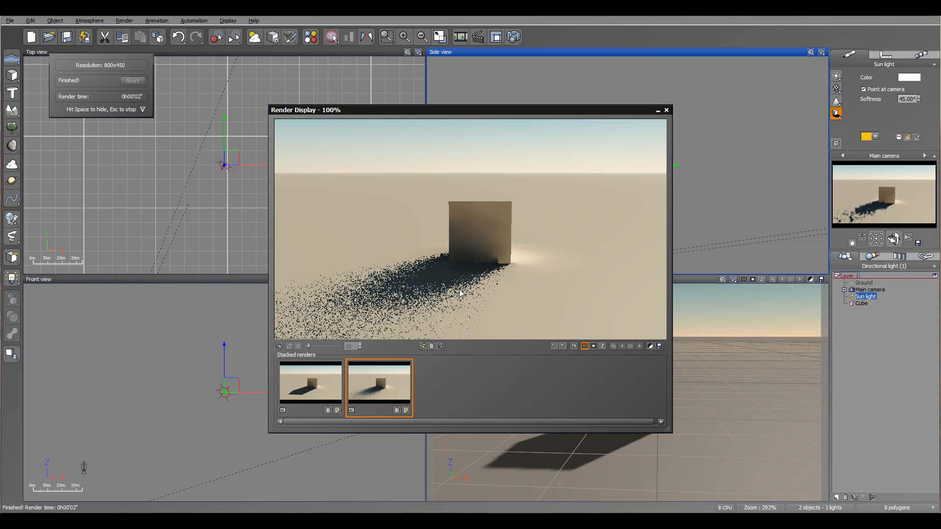
click(666, 109)
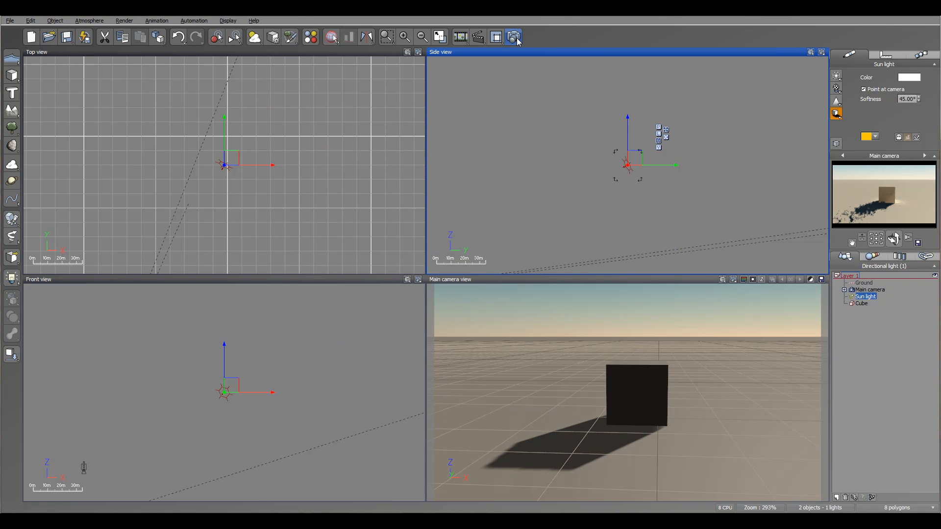
- Render the scene again with a preset render quality higher than Preview at 800x450
click(514, 37)
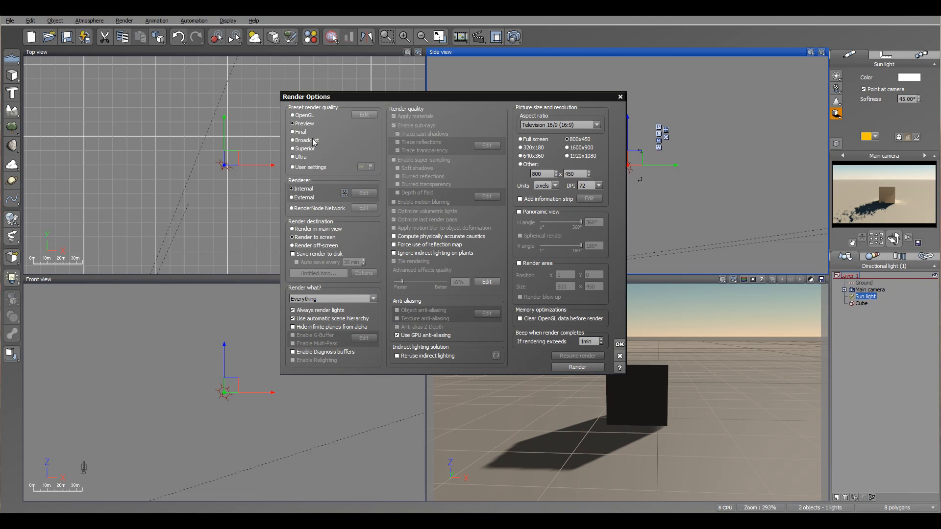
click(302, 136)
click(578, 367)
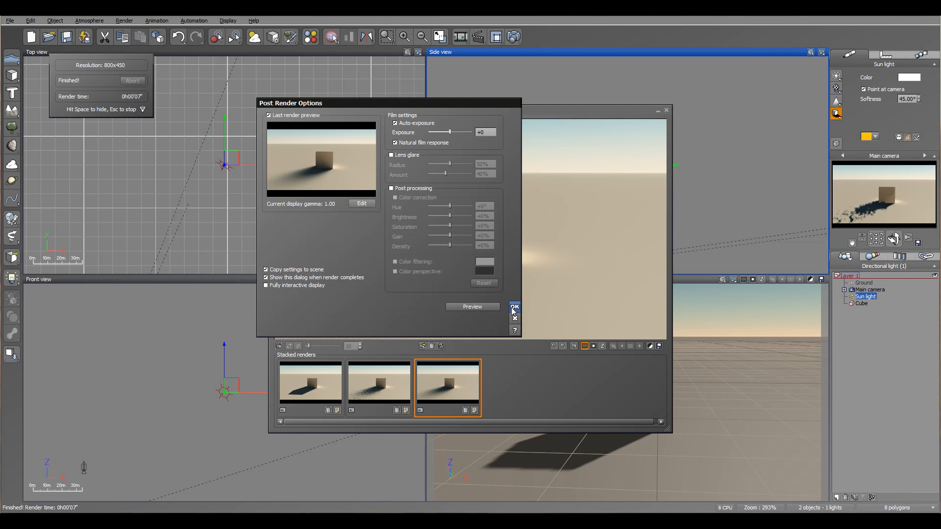
- Close the finished render and reset the sun light's softness to 0° with the preset render quality at Preview
click(512, 308)
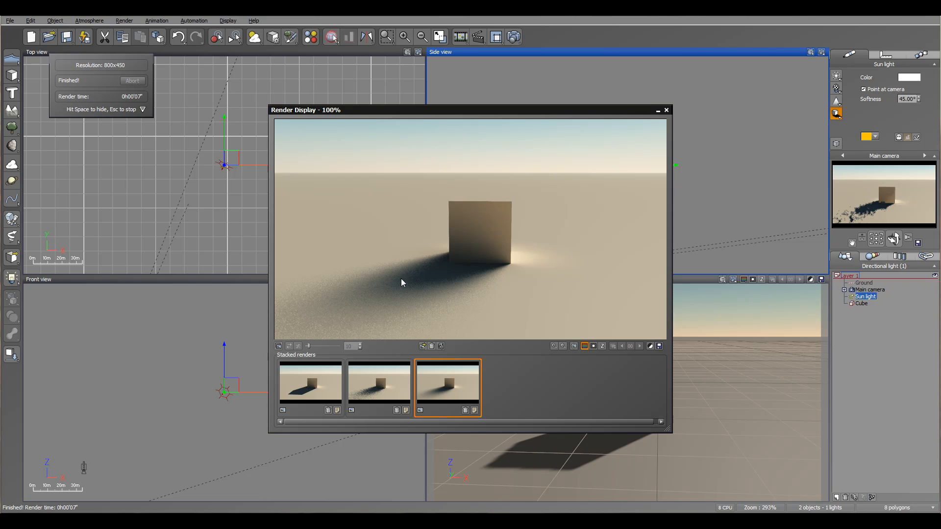
click(666, 110)
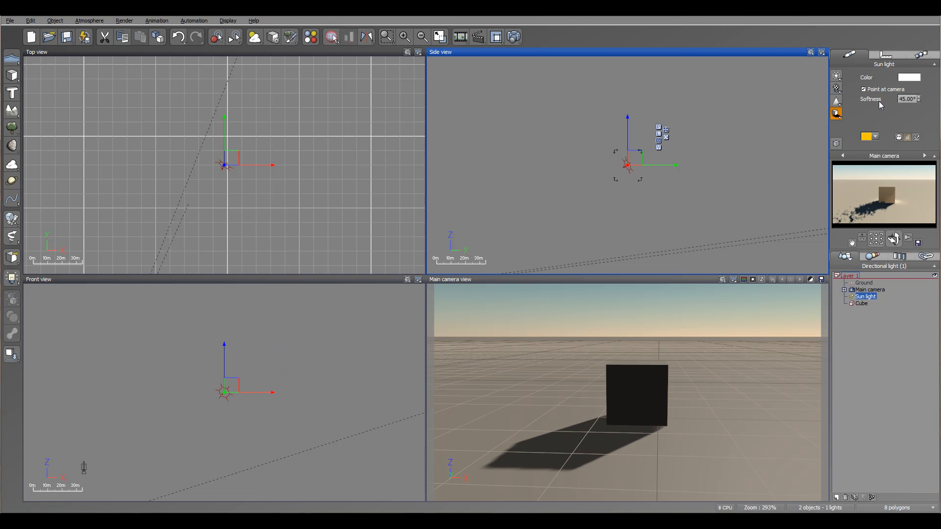
double_click(908, 99)
click(514, 37)
click(305, 126)
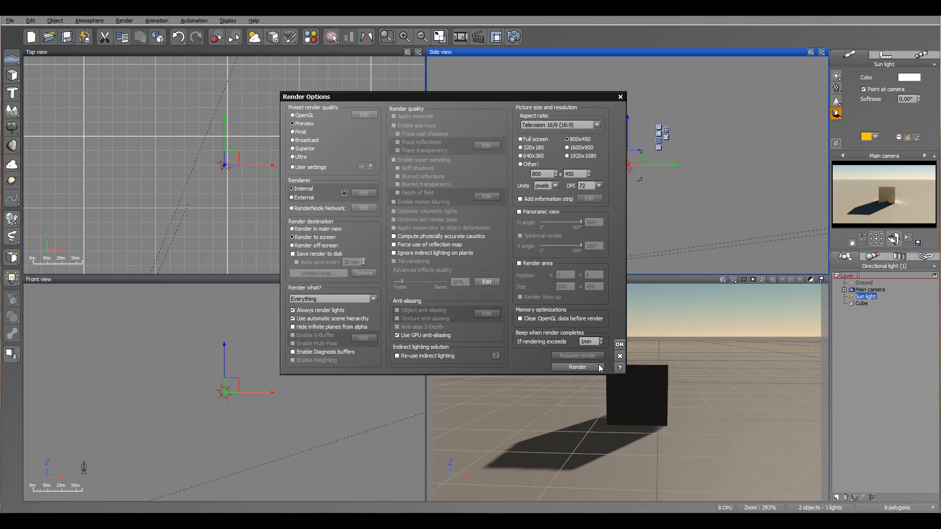
click(620, 345)
- Open the sun light's shadow settings and try a shadow density of 53% before restoring it to 100%
click(836, 113)
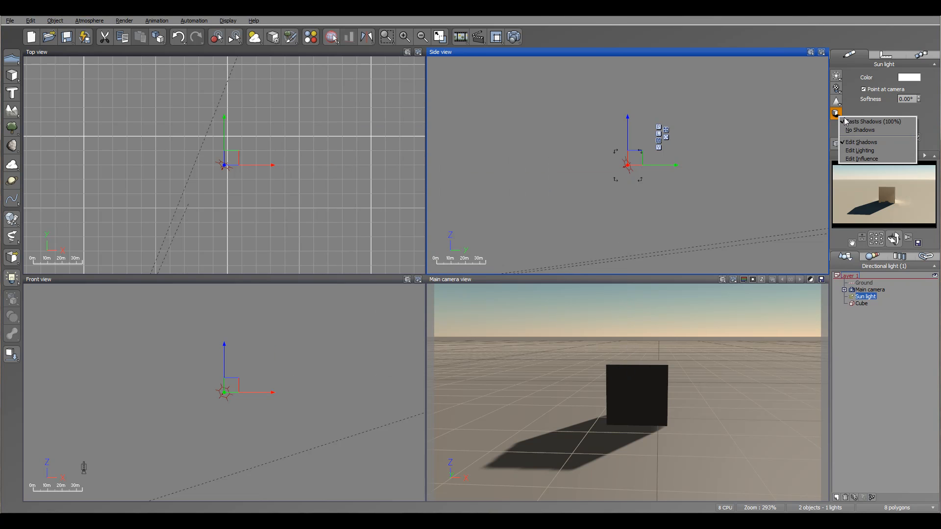
click(861, 142)
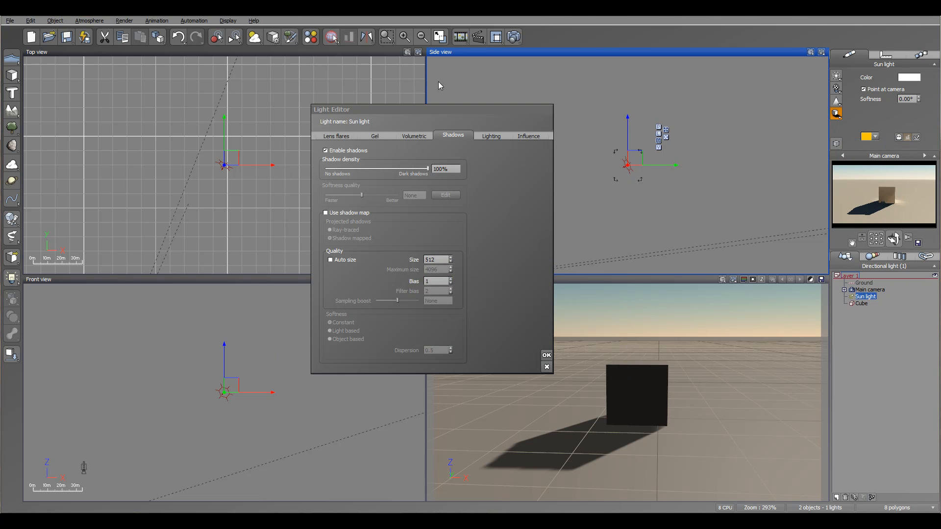
drag(414, 110, 449, 102)
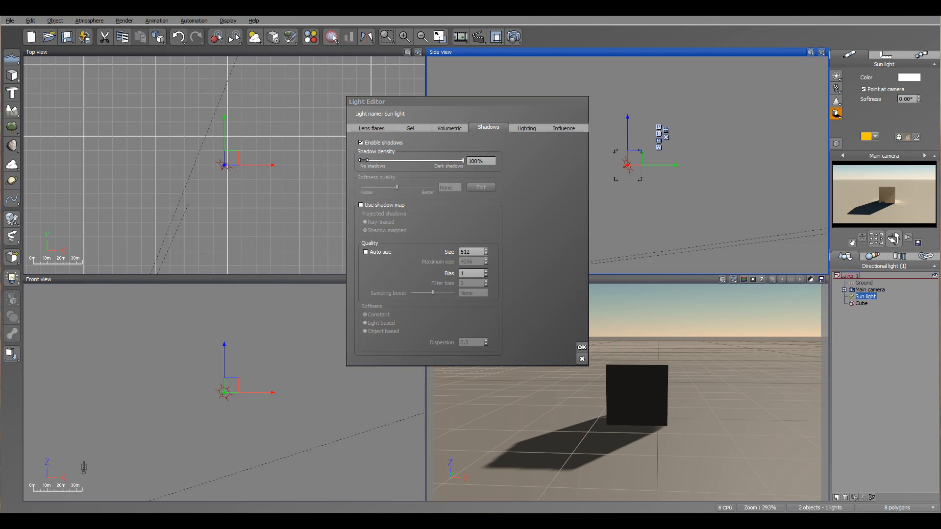
drag(463, 161, 415, 161)
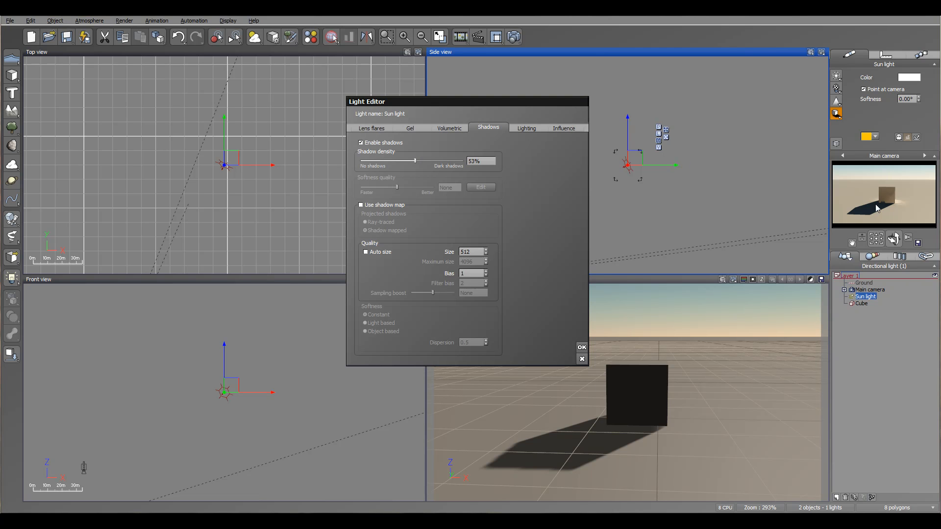
drag(415, 161, 500, 162)
- Enable the shadow map for the sun light and render the scene to check the cube's shadow
click(373, 205)
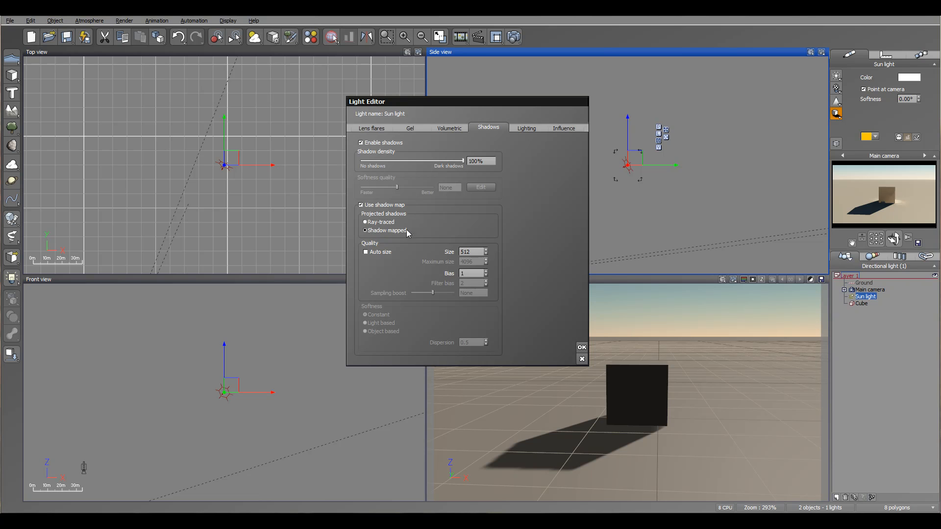
key(F9)
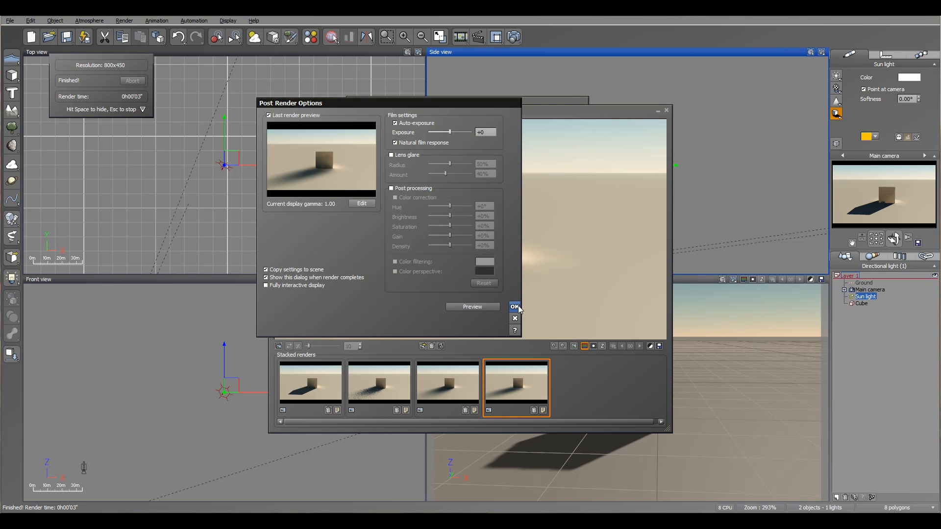
click(514, 307)
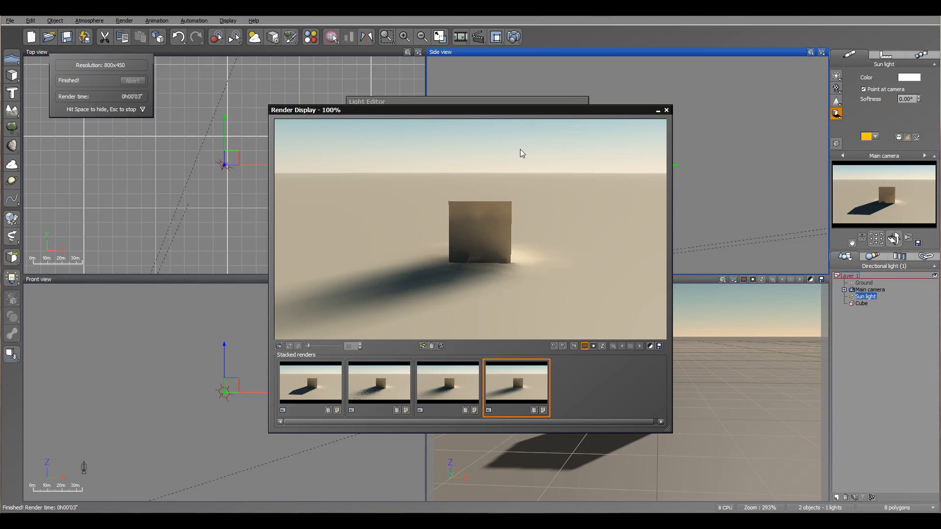
click(667, 110)
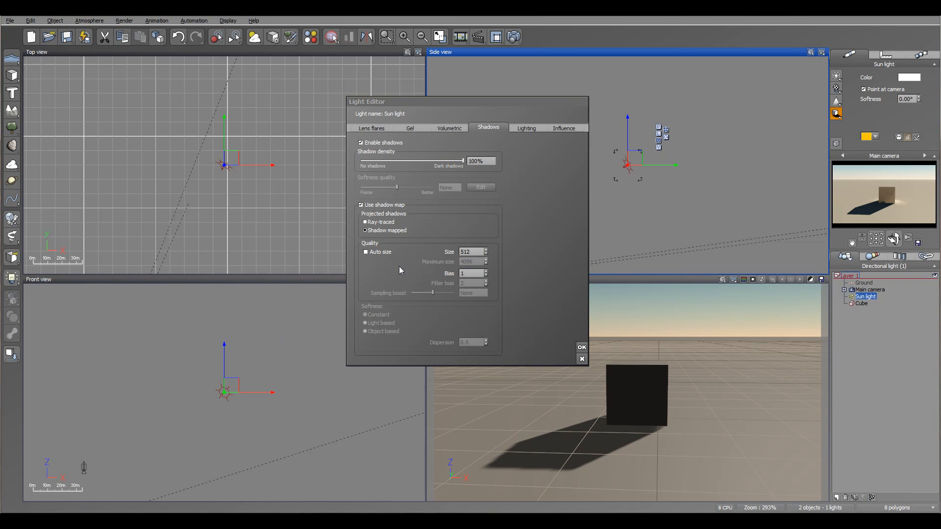
- Set the shadow map's bias to 10 with auto size enabled and render the scene to compare the shadow
double_click(474, 273)
text(10)
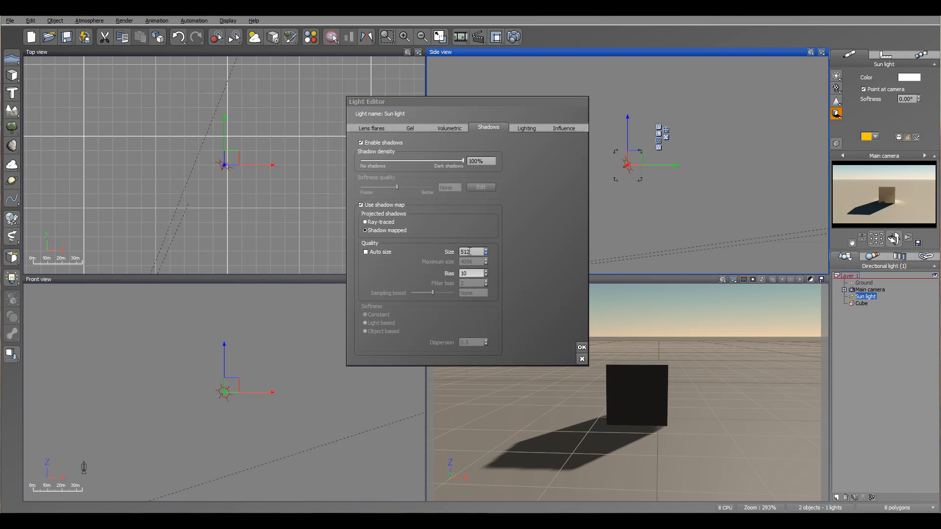
click(376, 251)
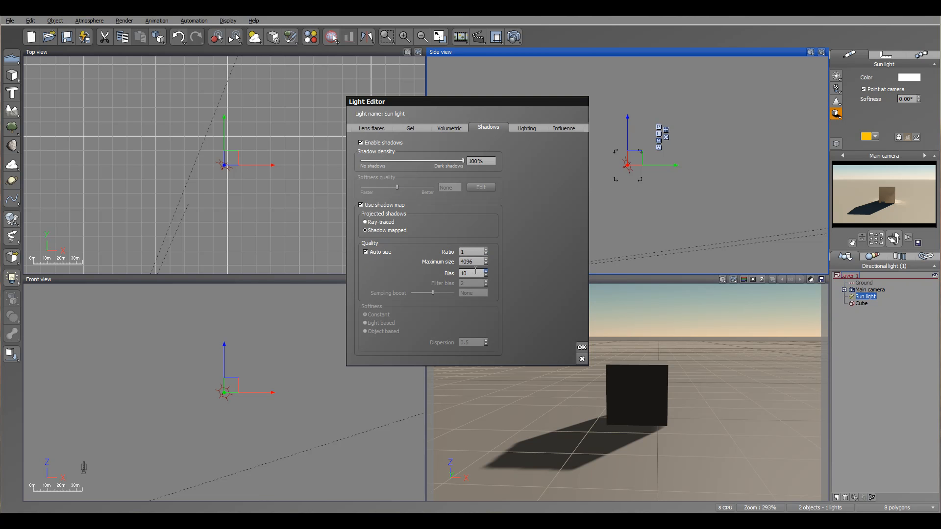
click(514, 37)
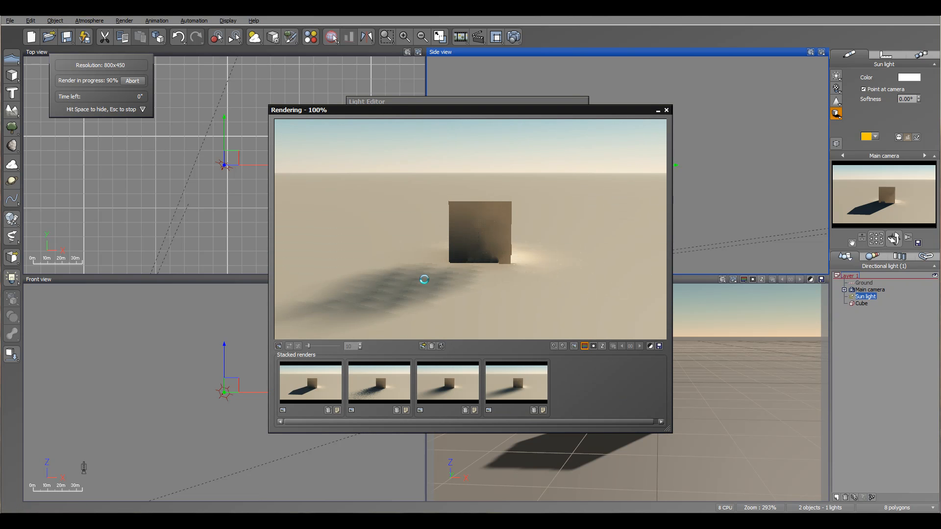
click(515, 307)
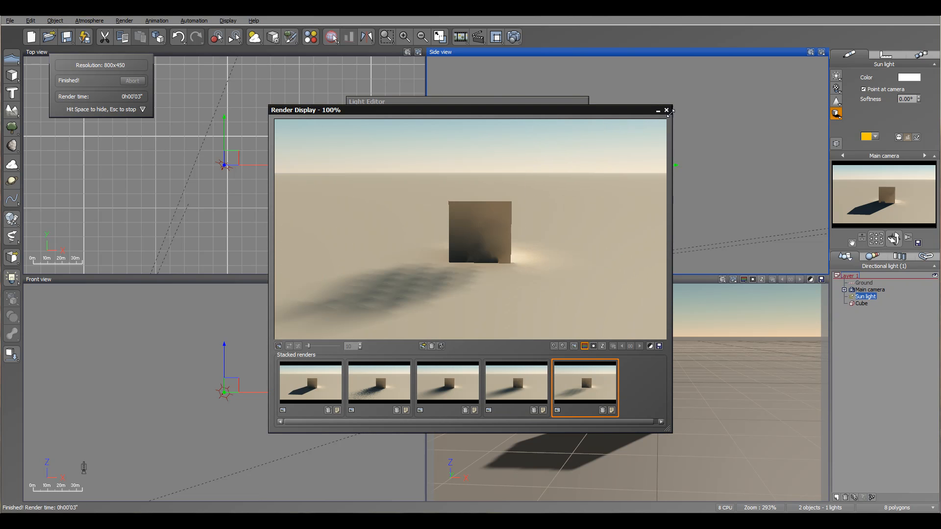
click(666, 110)
- Lower the shadow map's bias to 0.1 and render the scene again to compare the shadow
double_click(475, 273)
text(0.1)
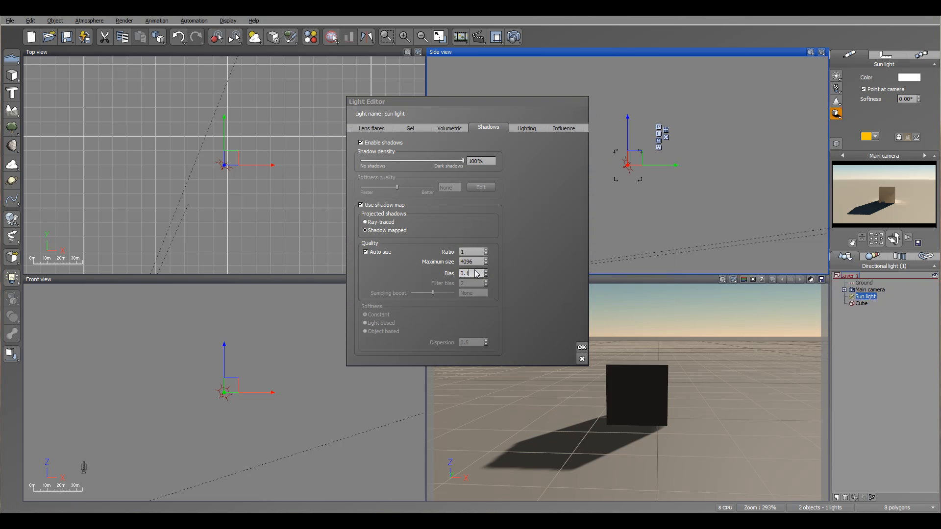
click(511, 35)
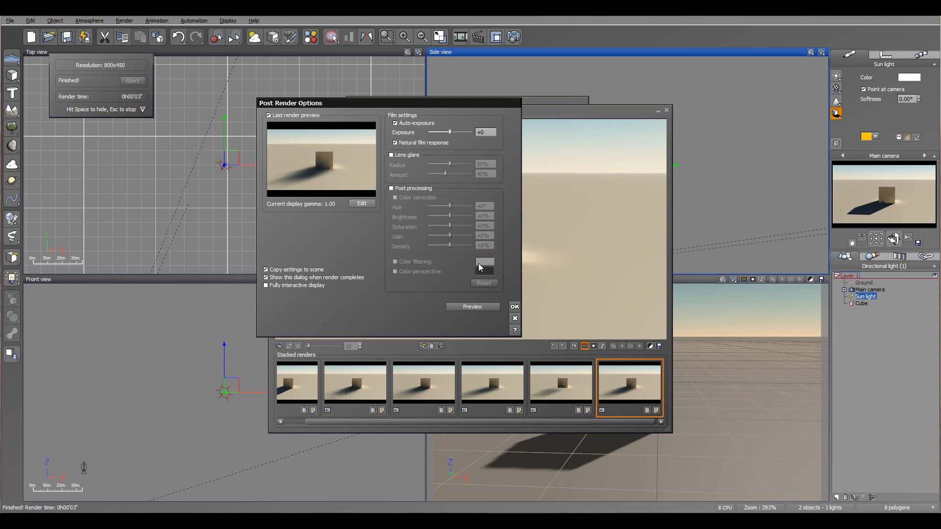
click(515, 305)
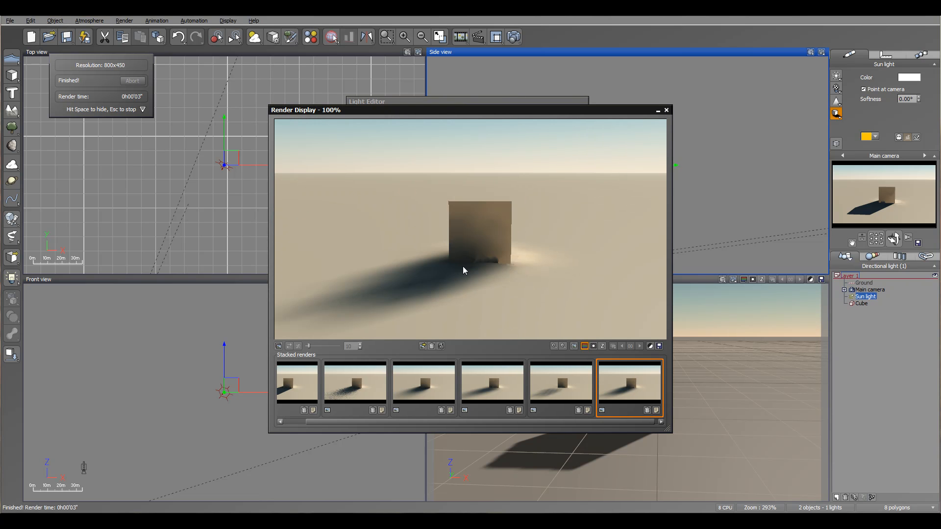
click(666, 110)
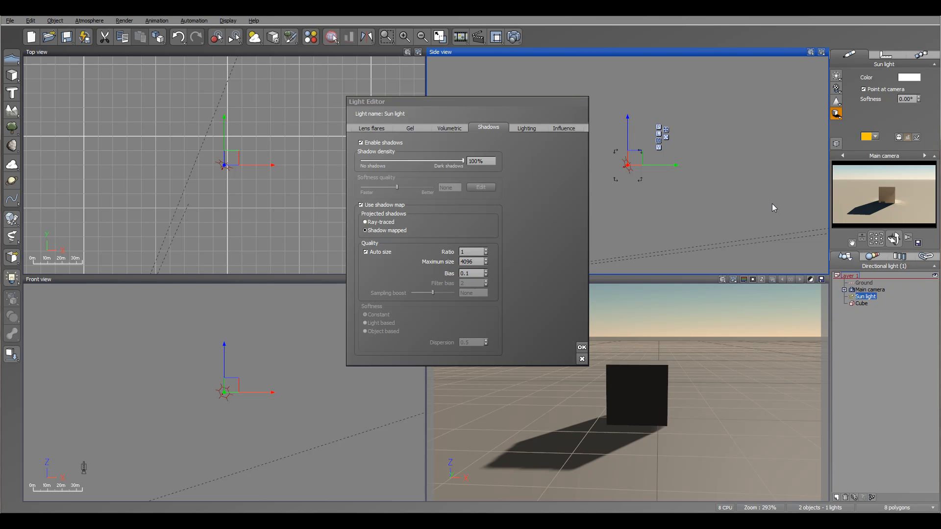
- Try a sun light softness of 8° with the shadow map enabled, and reset it to 0°
drag(918, 98, 918, 83)
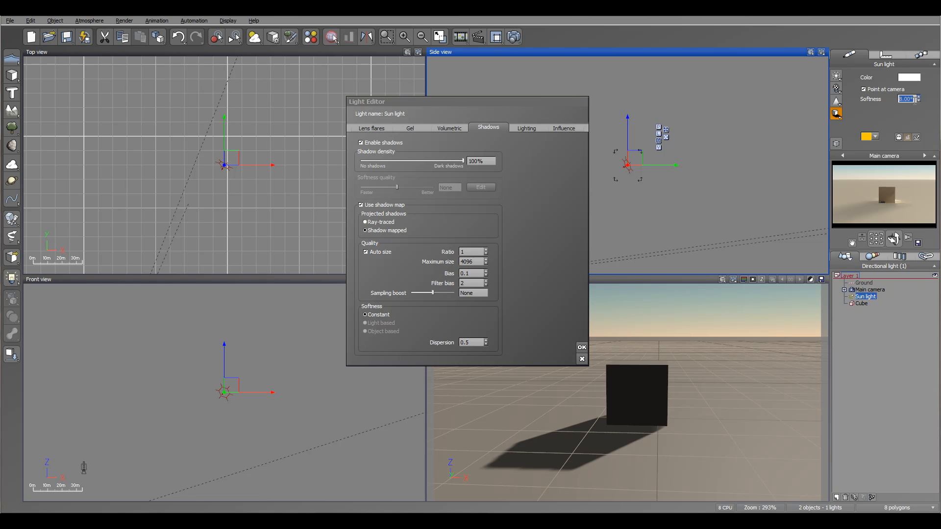
text(0)
key(Return)
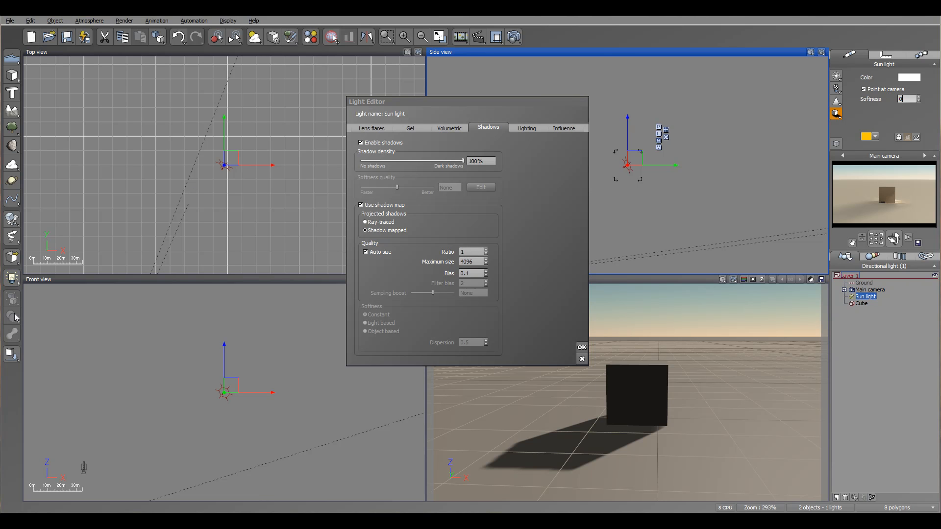
- Review the sun light's lens flare, gel, volumetric, lighting and influence settings, briefly testing the variable color option
click(368, 130)
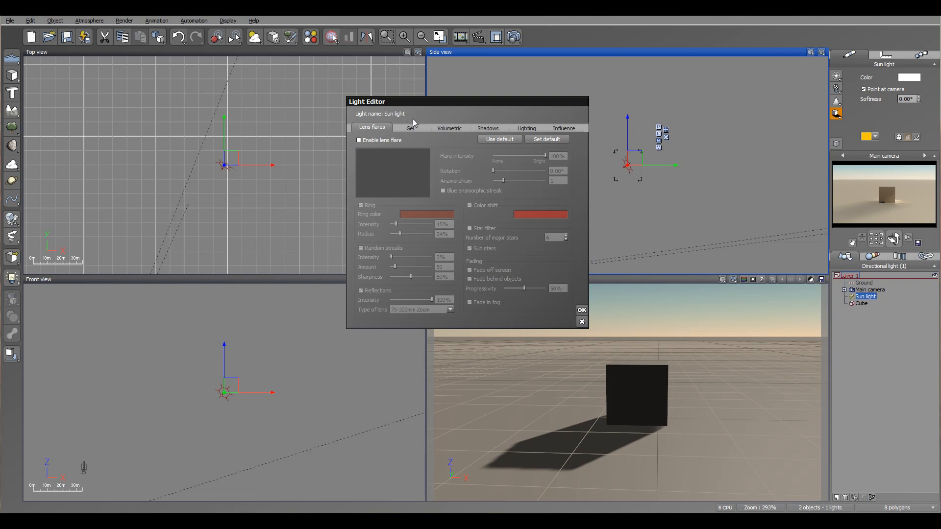
click(412, 129)
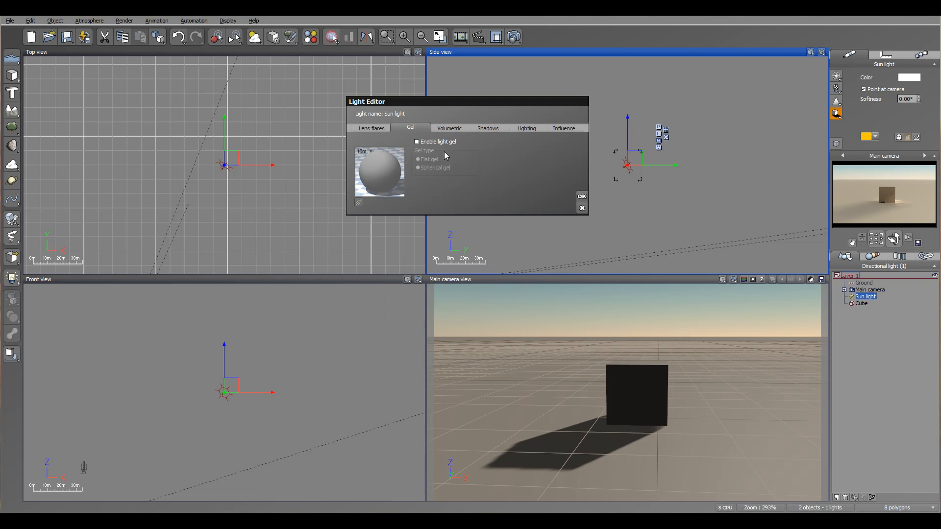
click(450, 129)
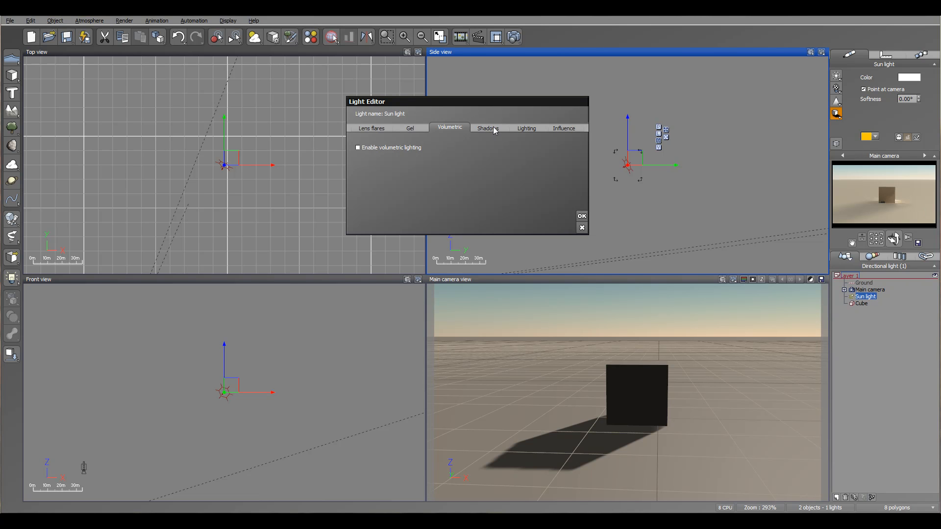
click(492, 129)
click(526, 129)
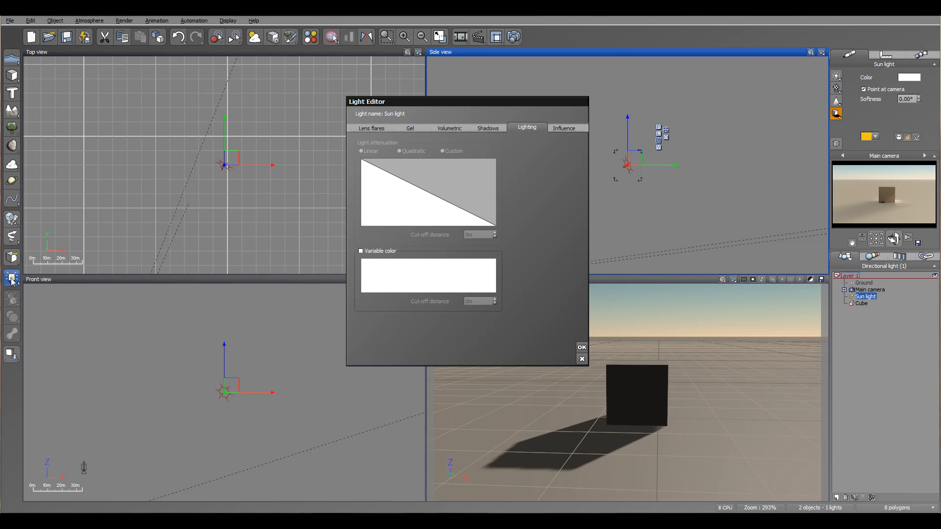
click(386, 253)
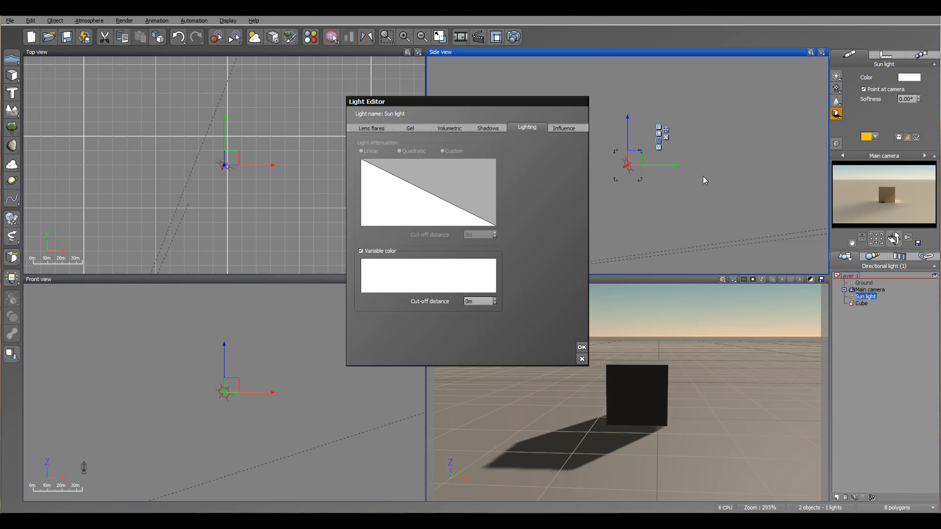
click(379, 252)
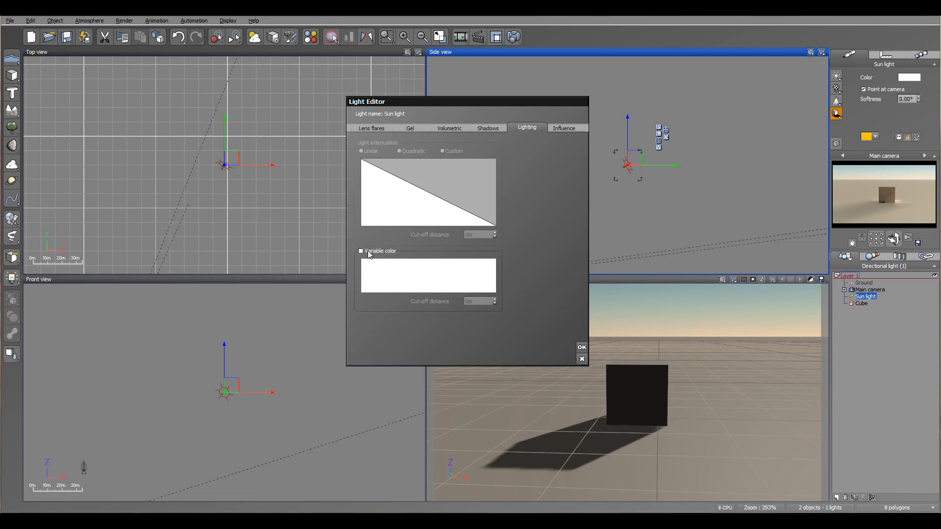
click(564, 128)
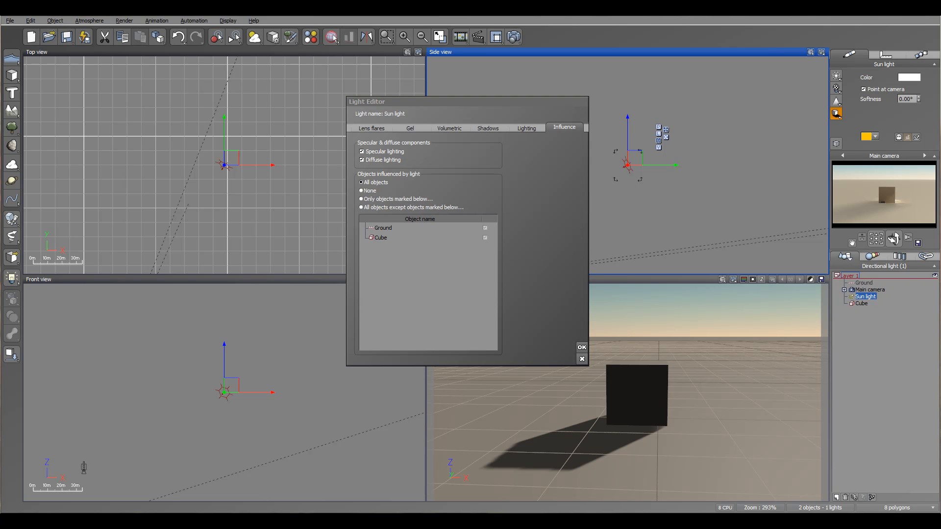
- Switch to the web browser and open the Vue tutorials page on the Geekatplay Studio website
drag(940, 40, 438, 51)
drag(866, 454, 814, 483)
mouse_move(538, 93)
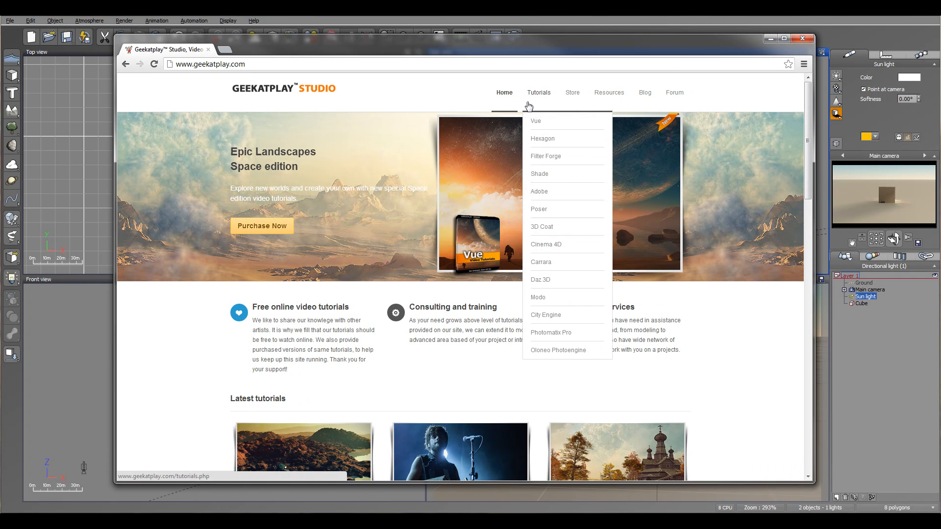
click(533, 119)
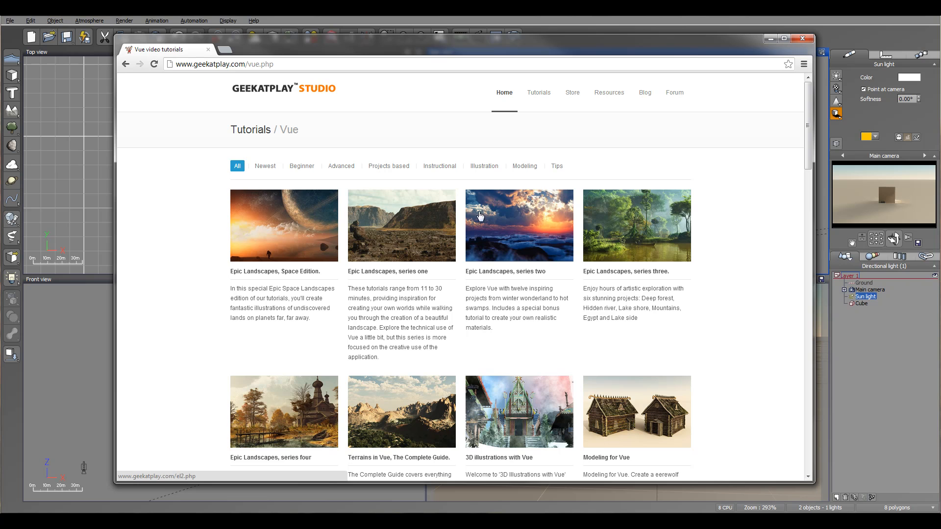
- Browse the Vue video tutorial series listed on the page, covering guides, version overviews and projects
scroll(622, 206, down, 1)
scroll(622, 206, down, 6)
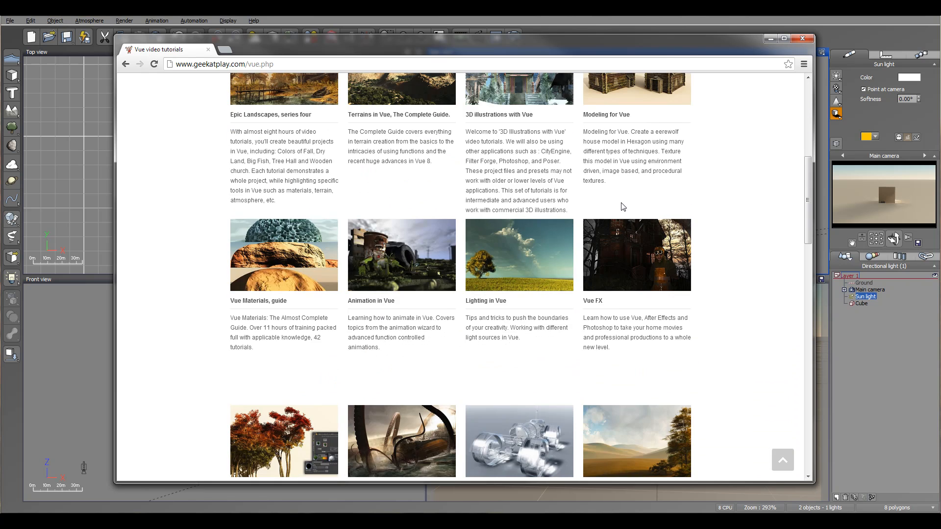
scroll(623, 206, down, 3)
scroll(638, 190, down, 3)
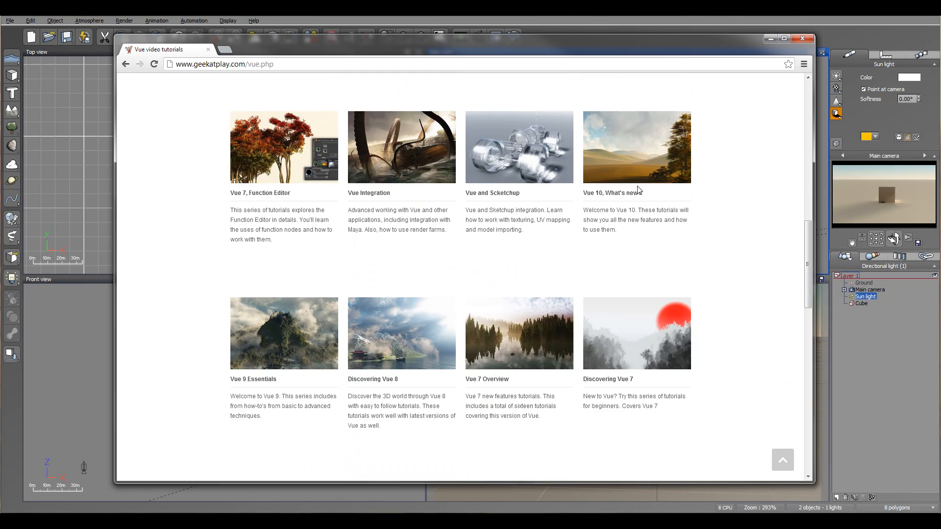
scroll(638, 191, down, 6)
scroll(638, 190, down, 5)
scroll(639, 190, up, 7)
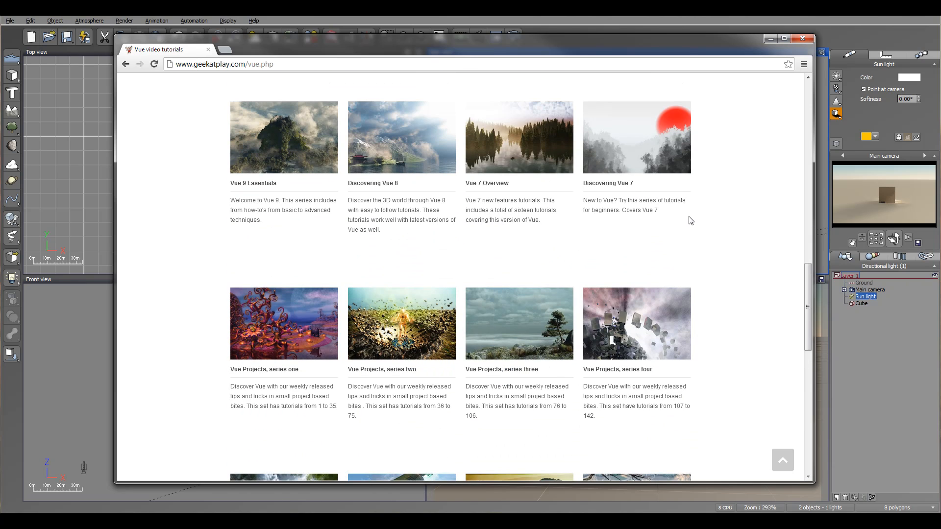
scroll(690, 220, up, 6)
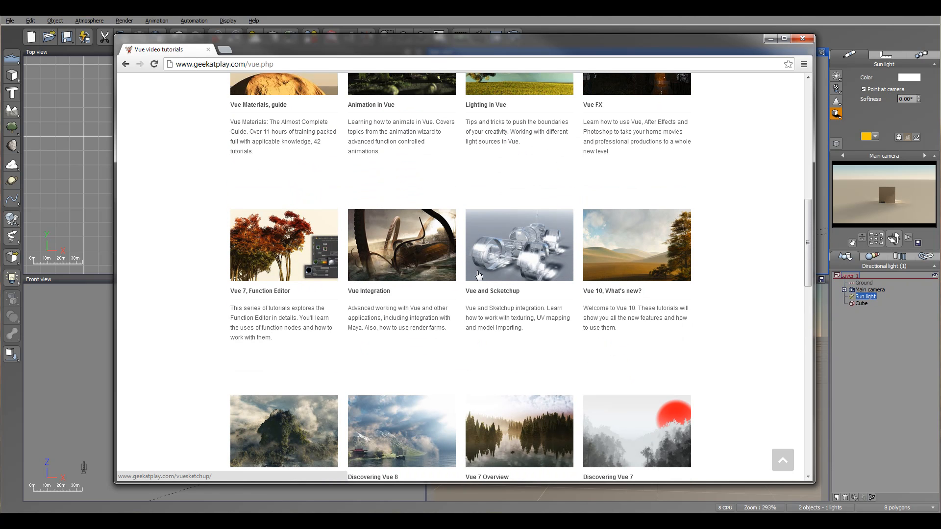
scroll(478, 275, up, 1)
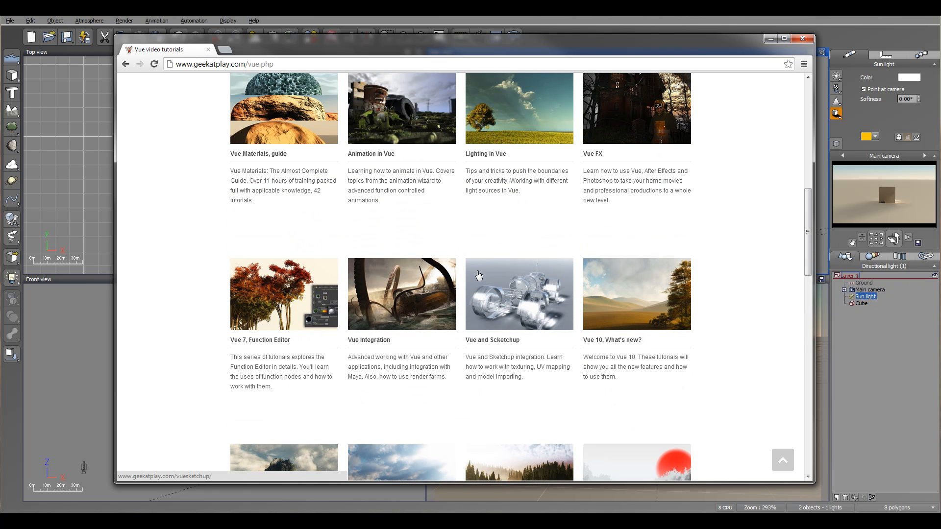
- Open the Lighting in Vue tutorial series and browse its lesson list from Basic lighting rules through Green forest
click(493, 154)
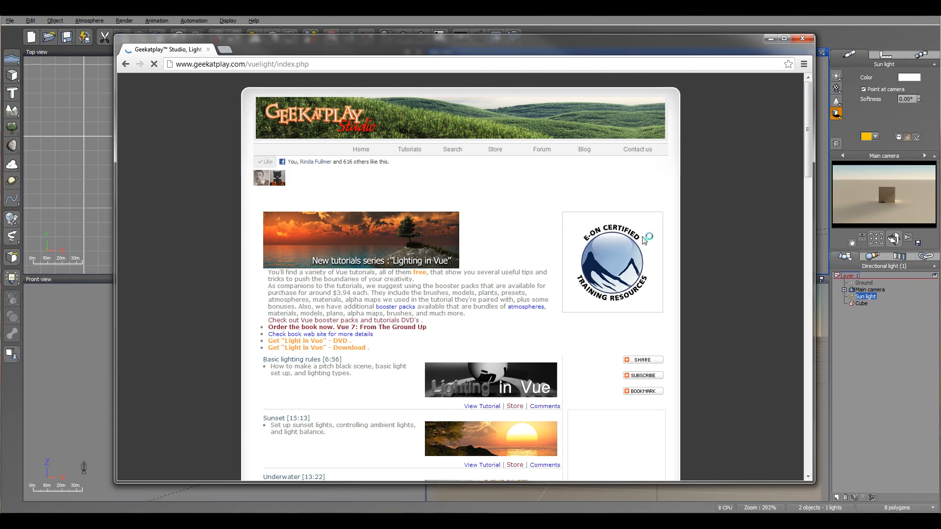
scroll(265, 272, down, 4)
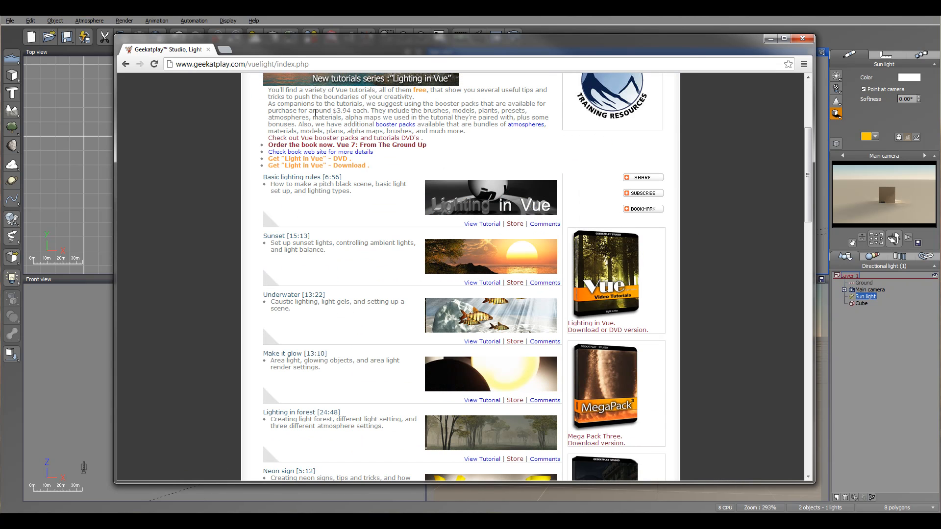
scroll(290, 299, down, 4)
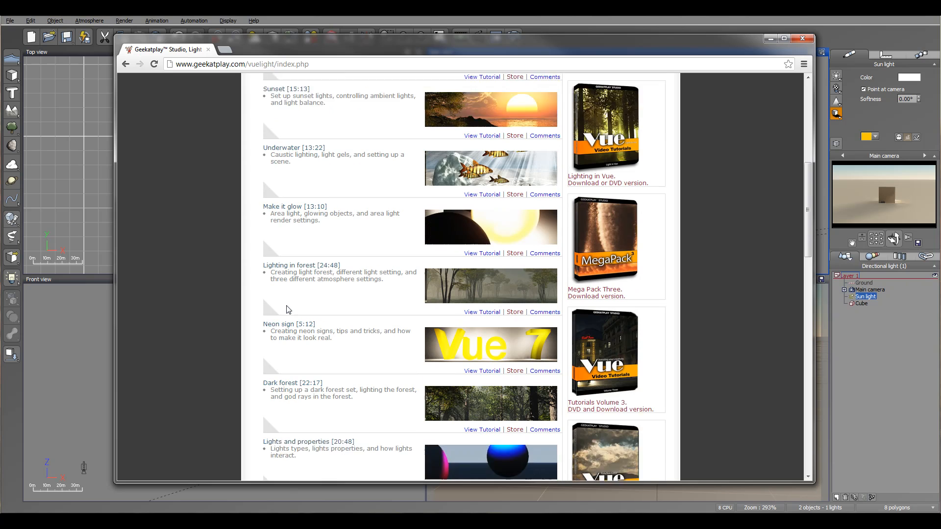
scroll(291, 302, down, 3)
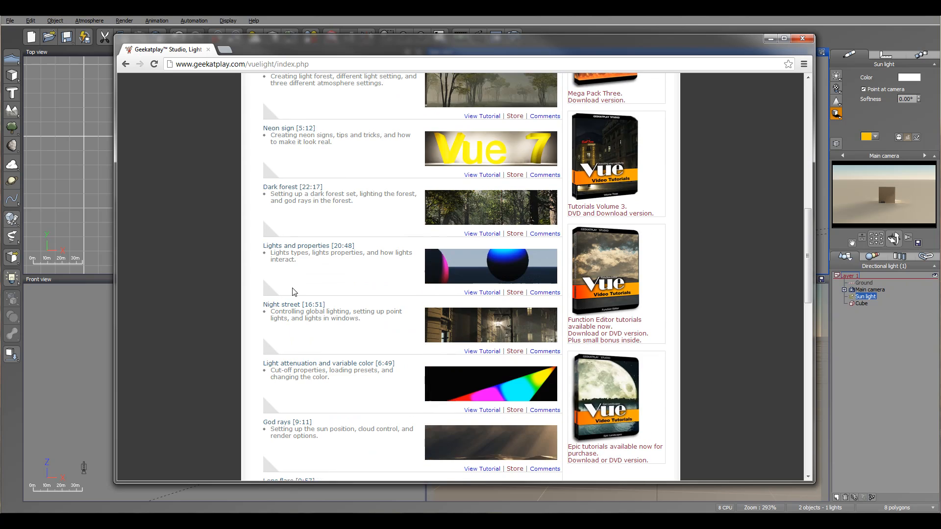
scroll(309, 281, down, 3)
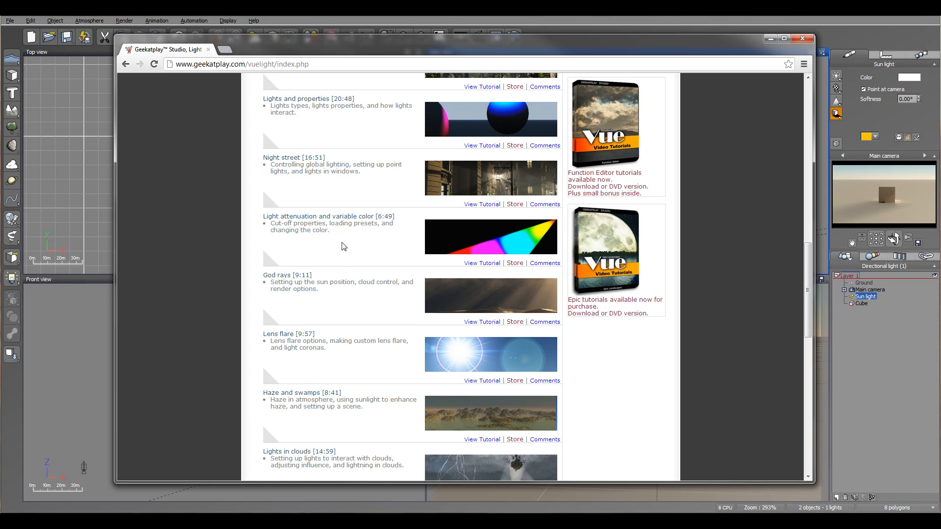
scroll(247, 226, down, 2)
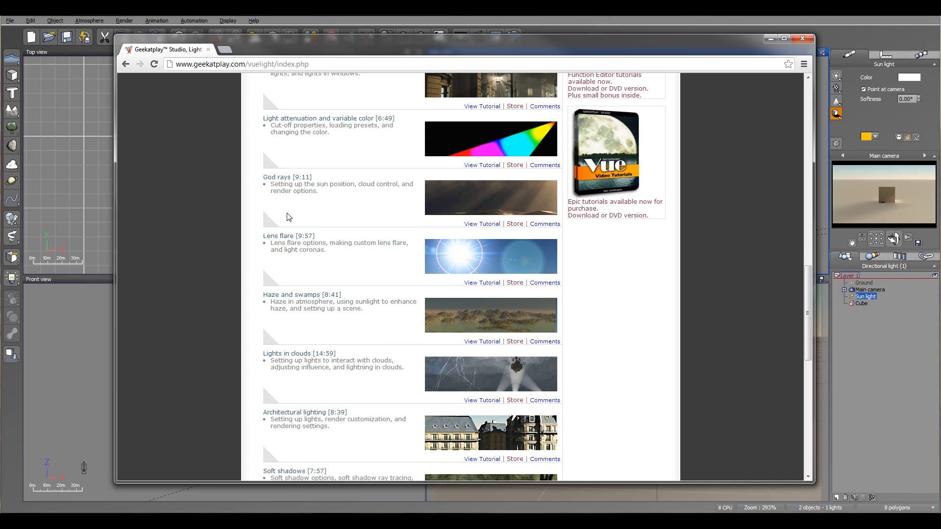
scroll(208, 254, down, 1)
scroll(208, 254, down, 6)
scroll(208, 255, down, 1)
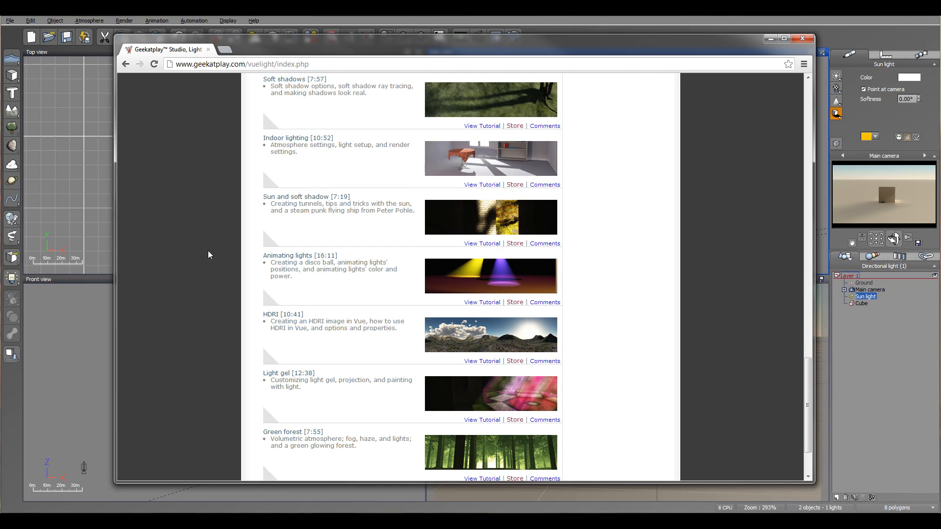
scroll(306, 287, down, 1)
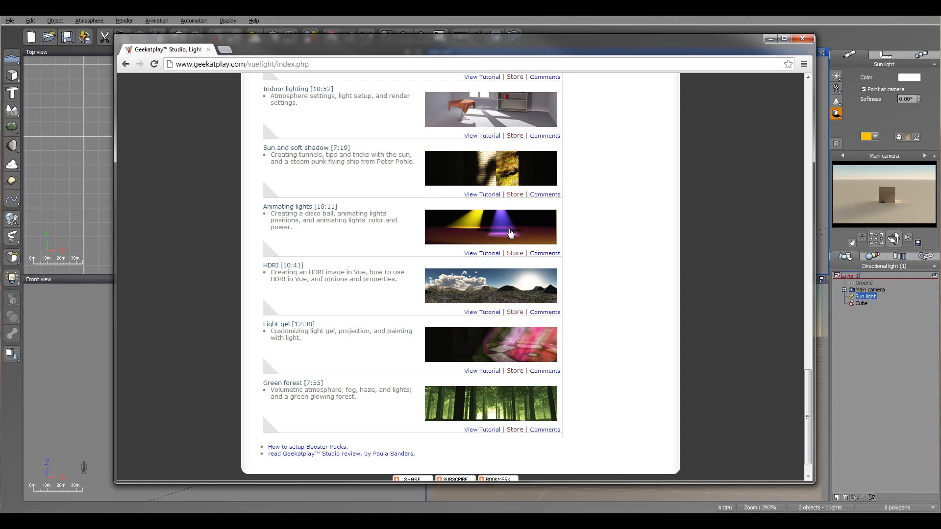
- Switch from the browser back to Vue and reposition the sun light's Light Editor window clear of the cube in the camera view
drag(696, 45, 787, 59)
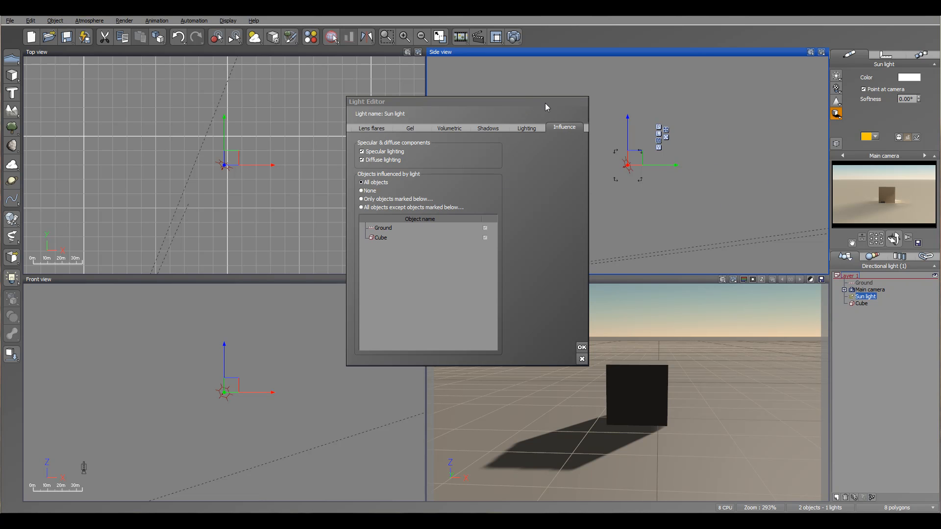
drag(528, 101, 549, 116)
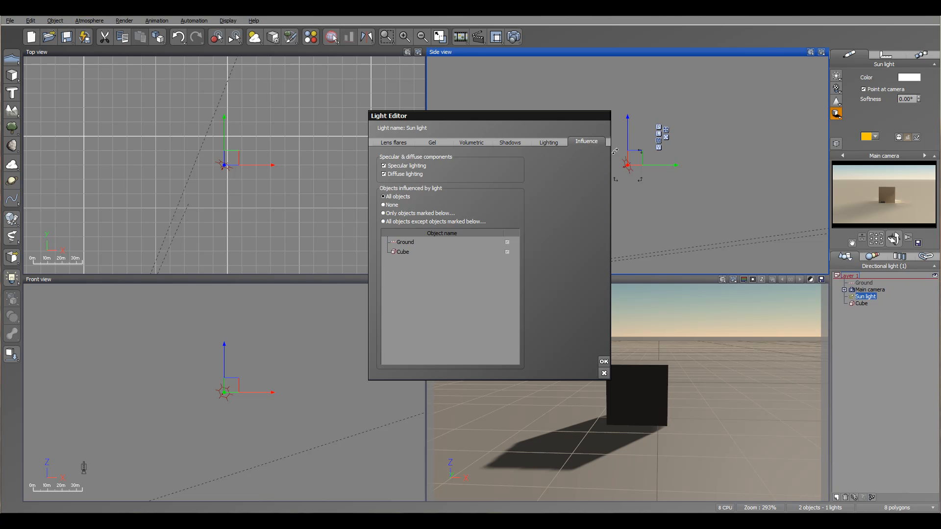
drag(554, 115, 496, 100)
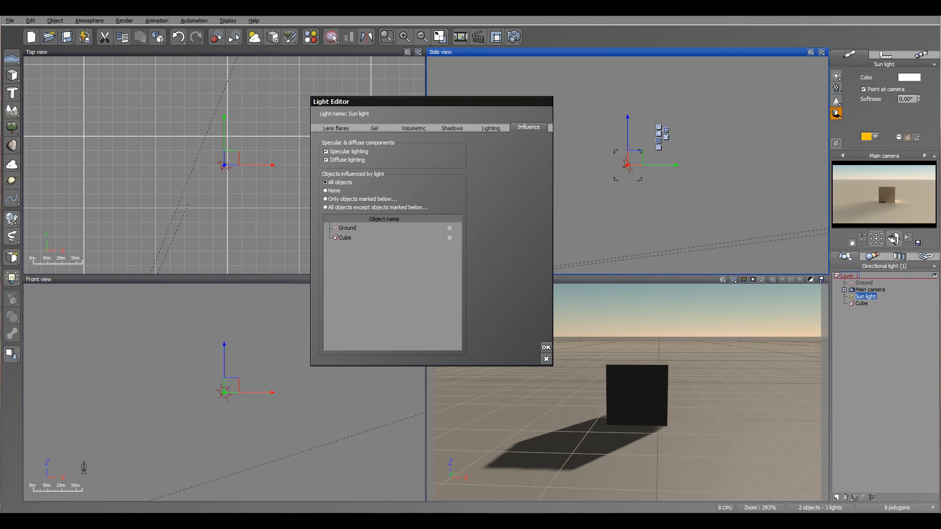